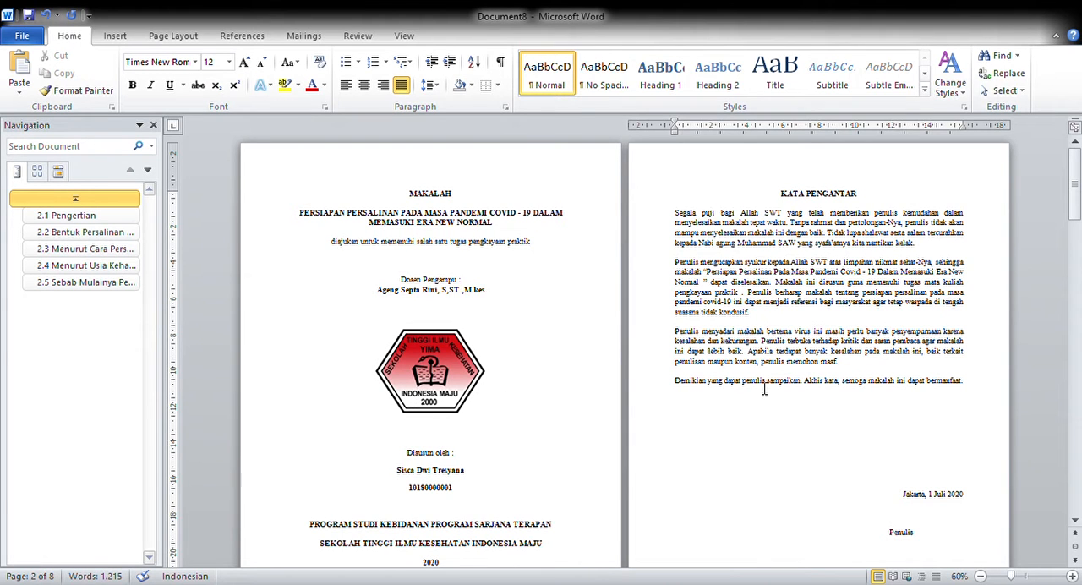
- Look through the paper's pages from the cover to BAB 2 and view the header and footer areas of the KATA PENGANTAR page
scroll(701, 471, down, 5)
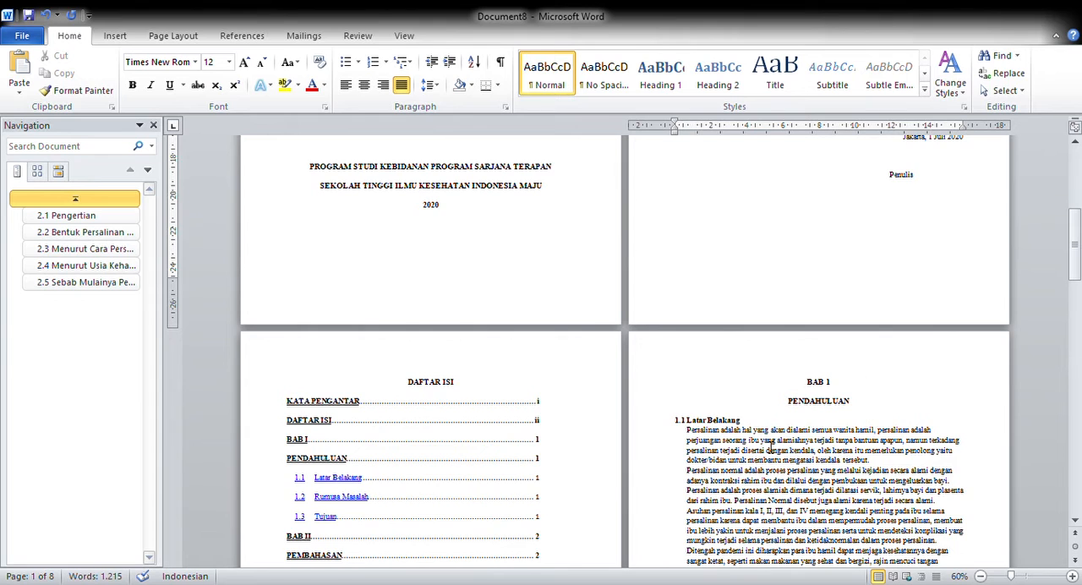
scroll(783, 417, down, 3)
scroll(808, 473, down, 3)
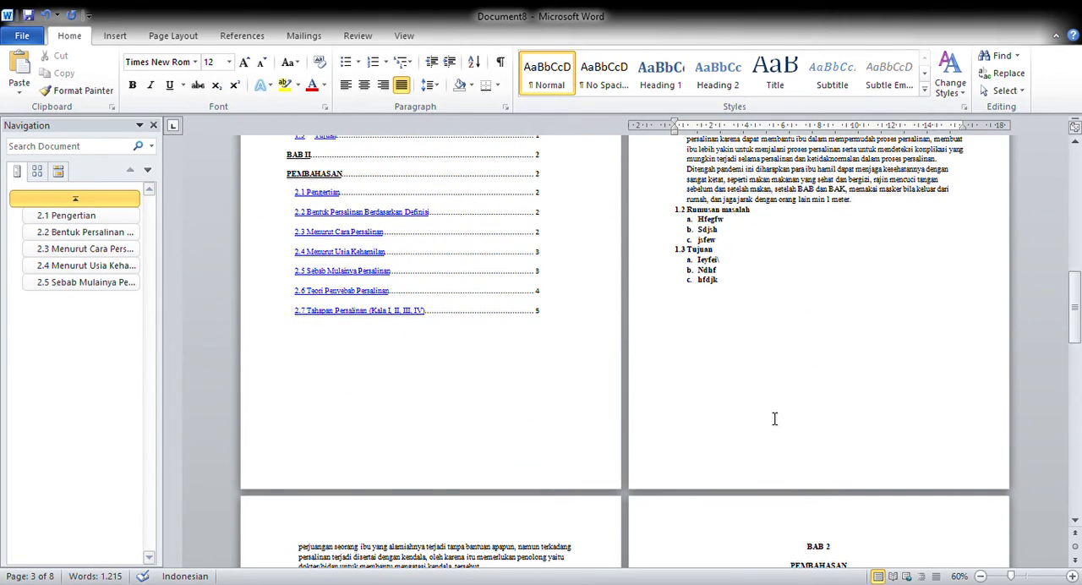
scroll(763, 416, down, 4)
scroll(666, 363, up, 11)
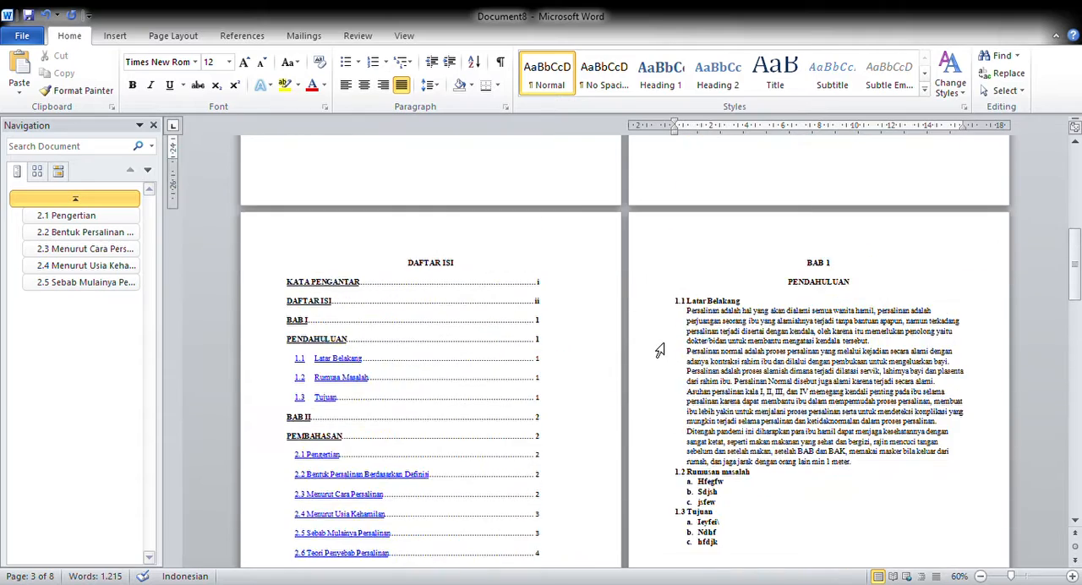
scroll(655, 362, up, 5)
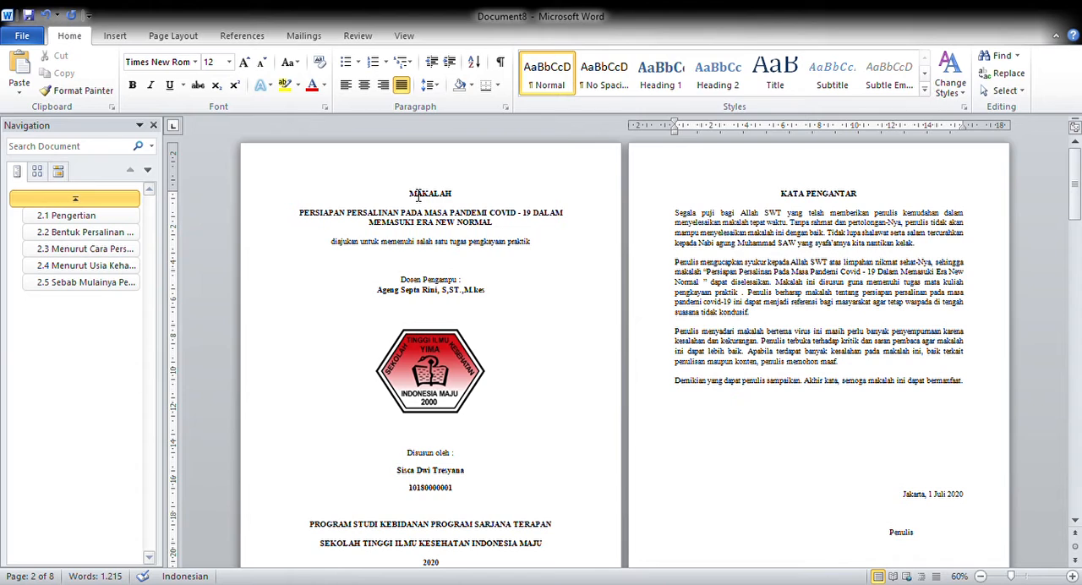
double_click(679, 178)
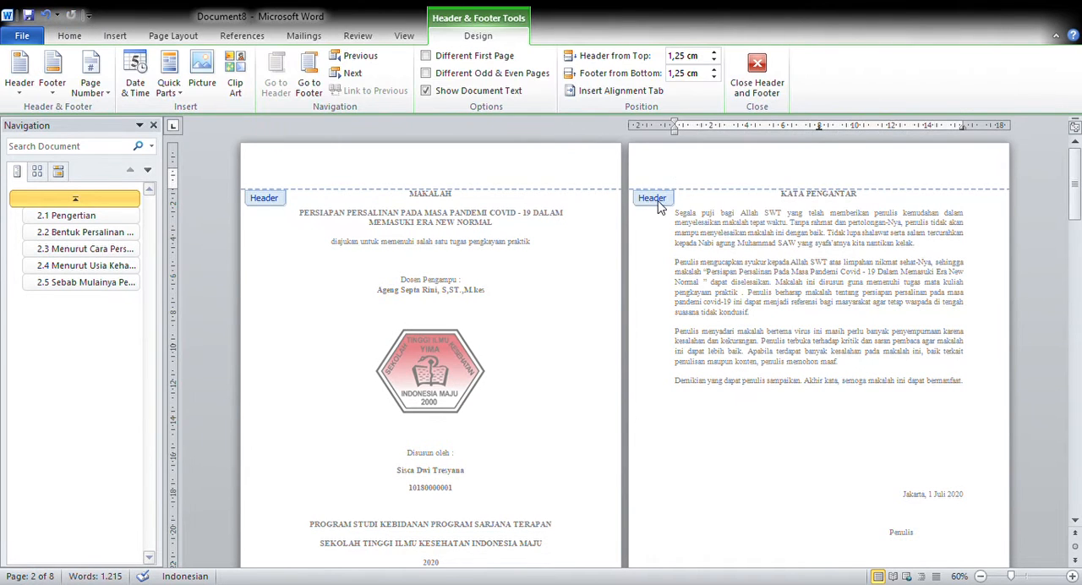
scroll(602, 326, down, 5)
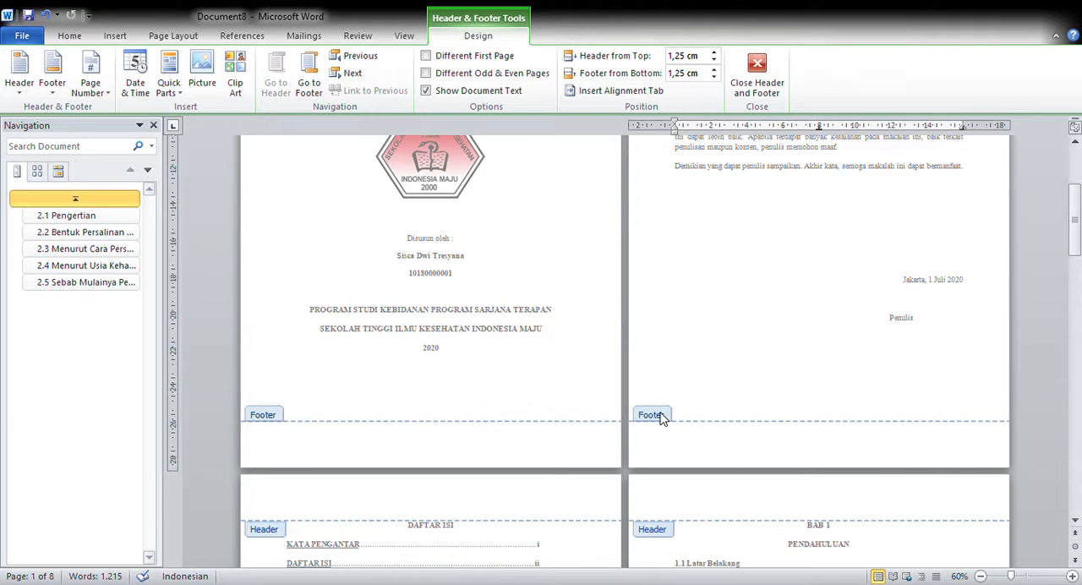
scroll(662, 418, up, 5)
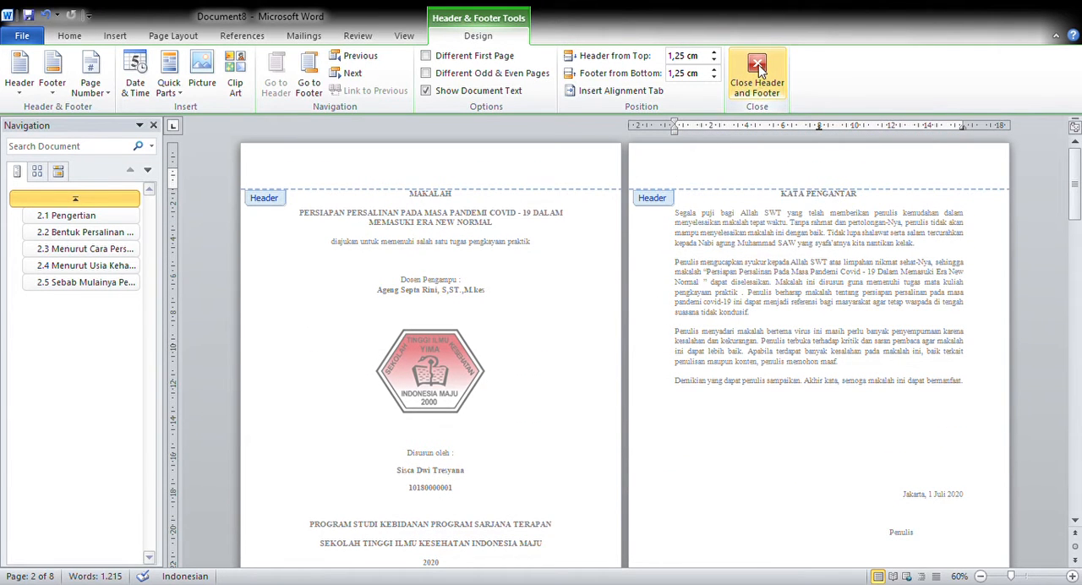
click(760, 74)
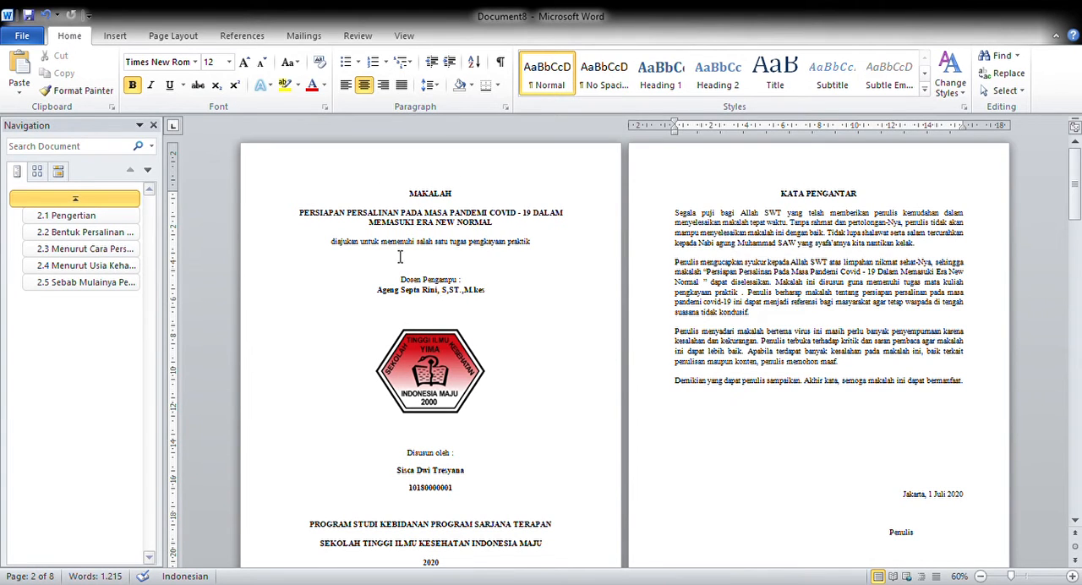
- Insert a section break directly before the KATA PENGANTAR heading to separate it from the cover page
scroll(849, 239, down, 5)
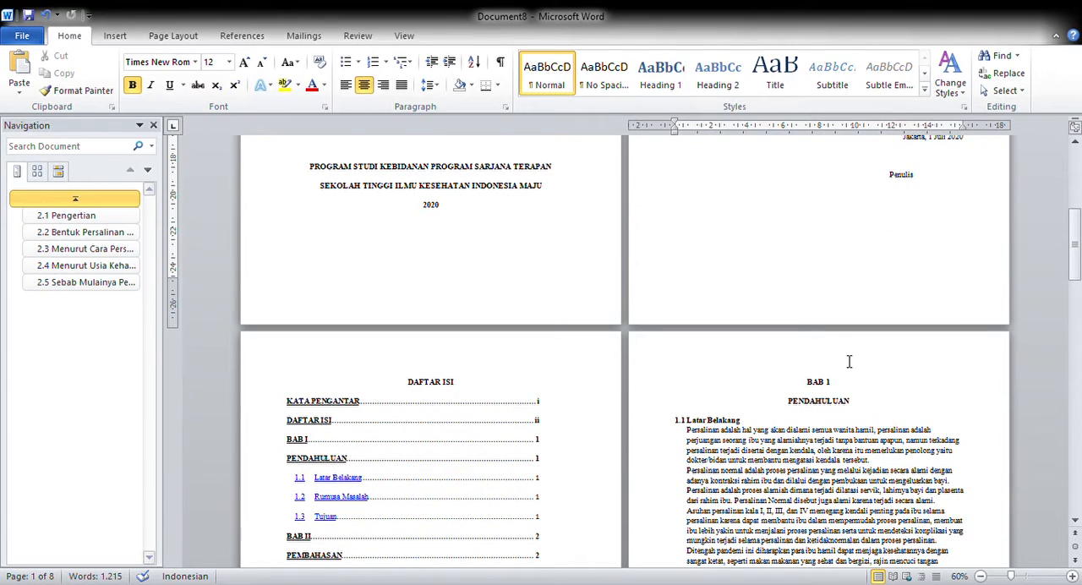
scroll(833, 433, down, 7)
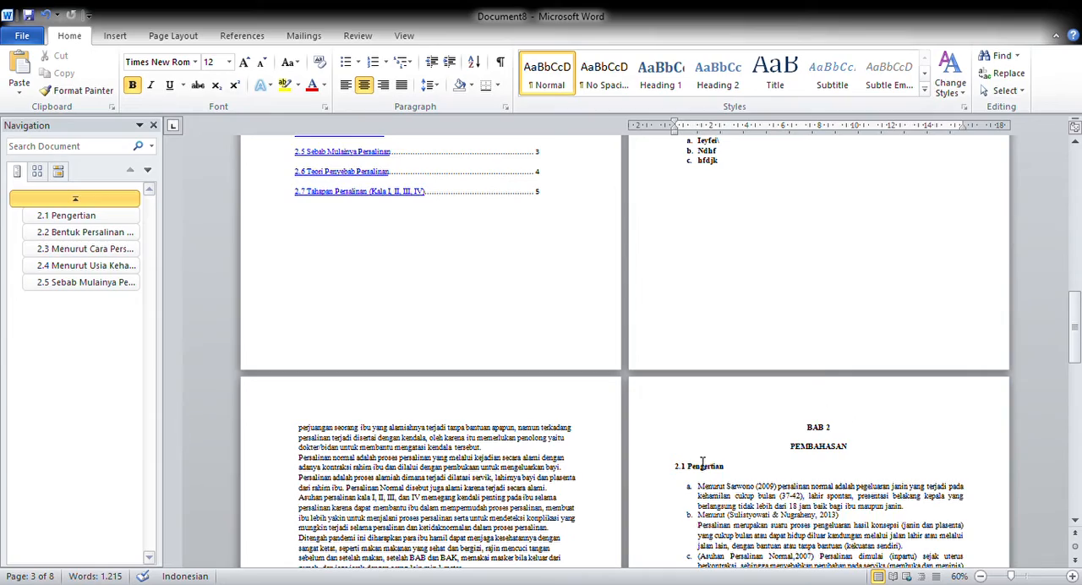
scroll(702, 462, down, 7)
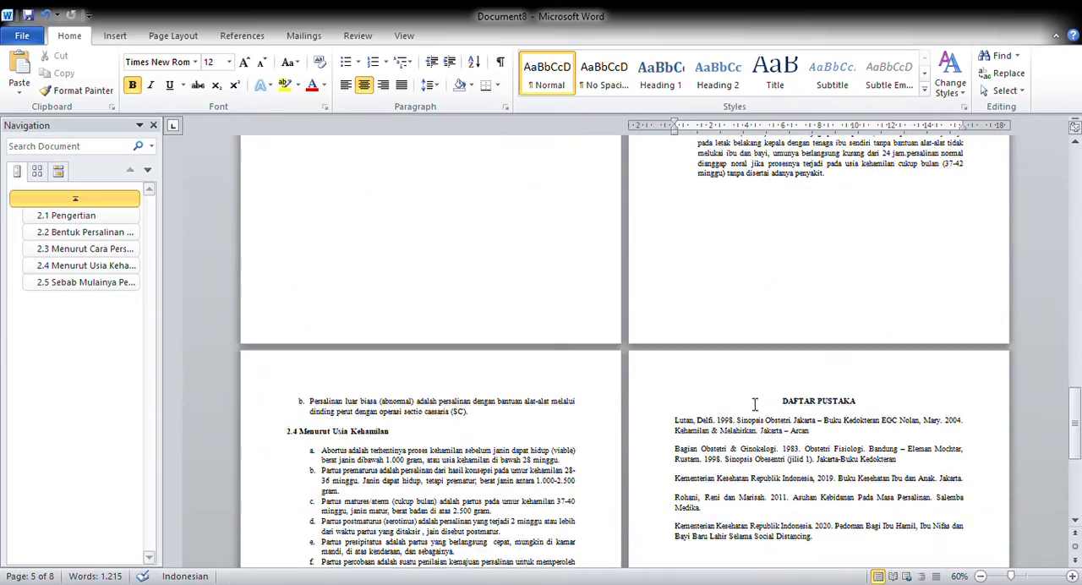
scroll(701, 372, up, 7)
scroll(710, 292, up, 8)
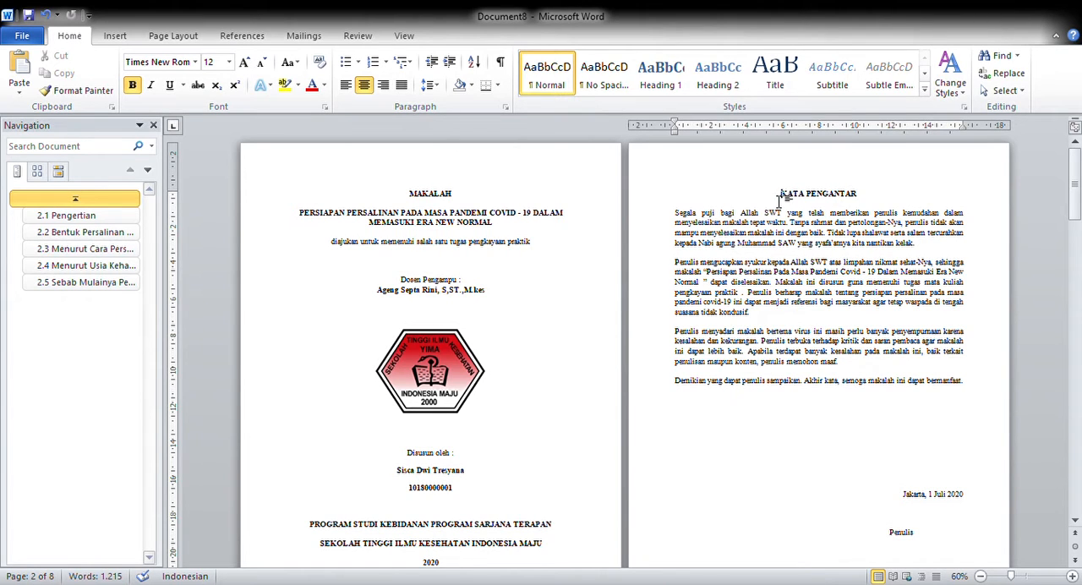
click(177, 36)
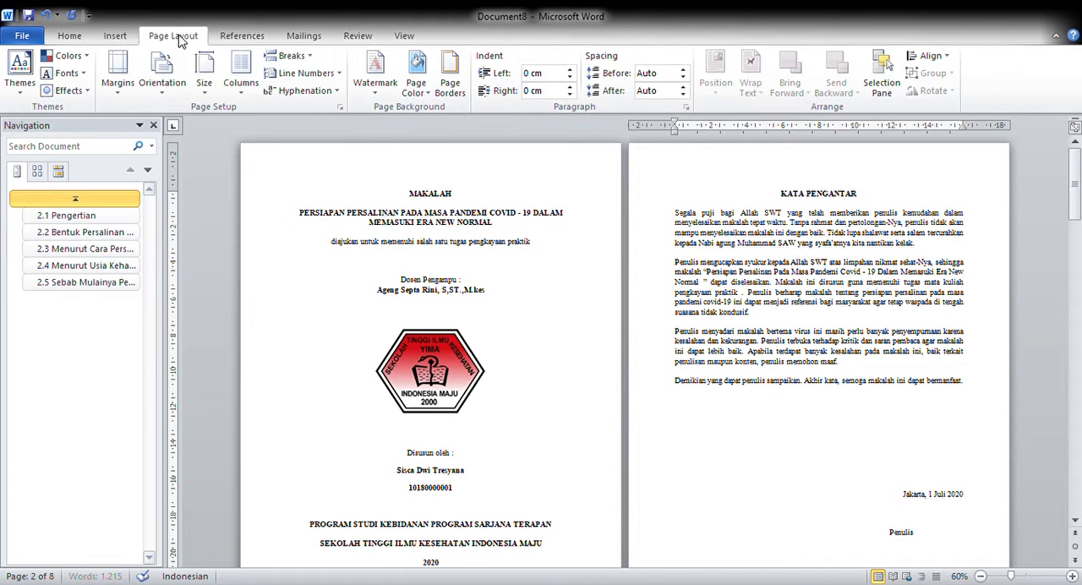
click(298, 65)
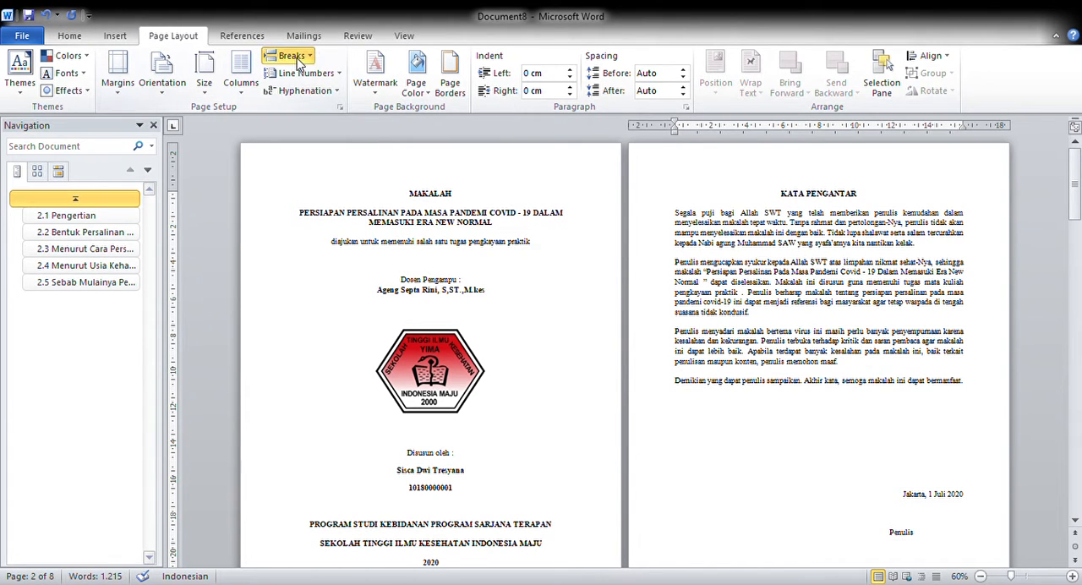
click(364, 264)
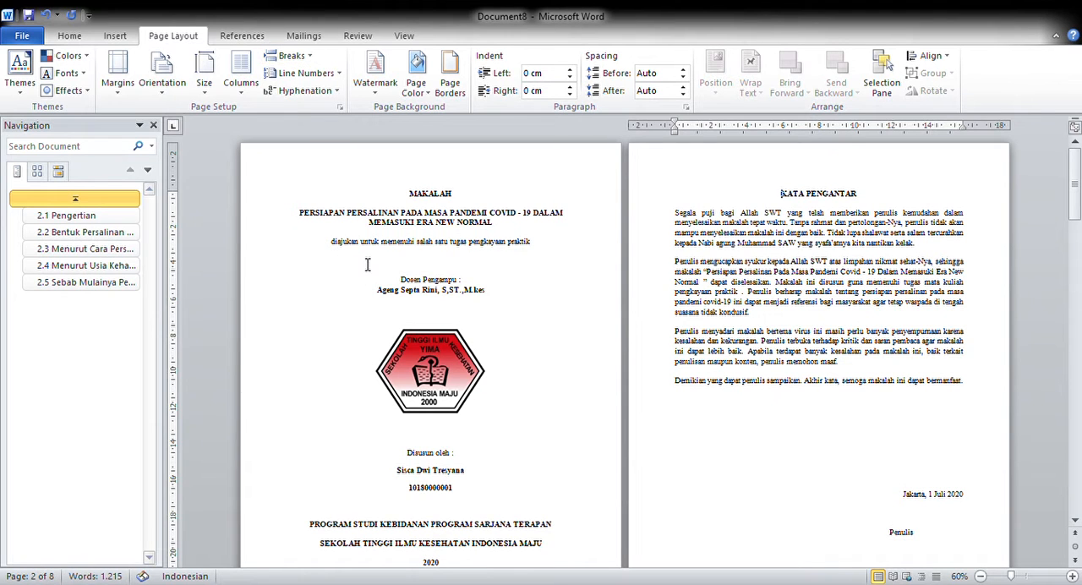
- Unlink both the header and the footer of the section starting at KATA PENGANTAR from the cover page's section
double_click(681, 179)
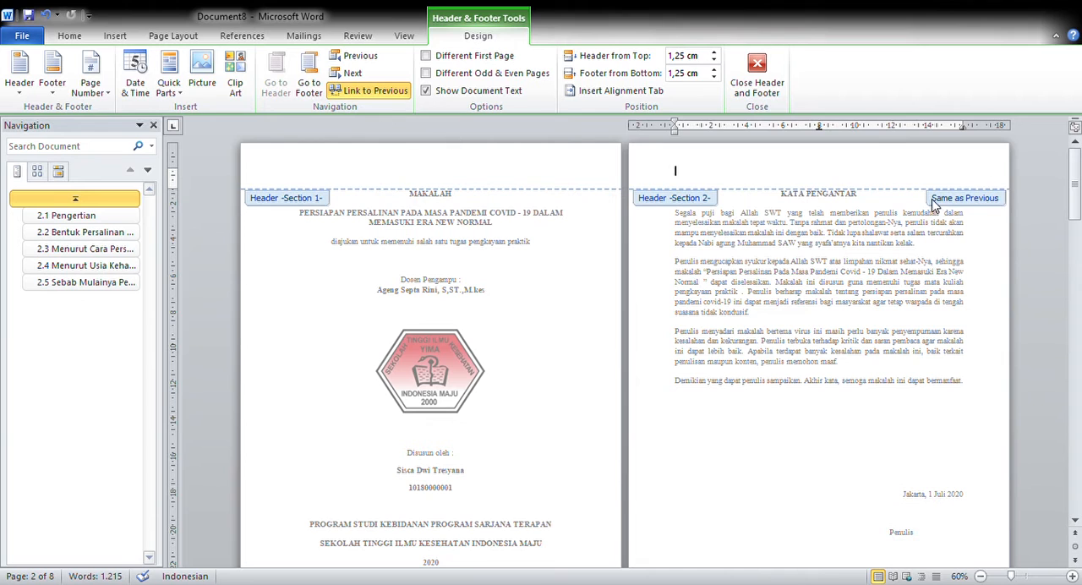
click(356, 93)
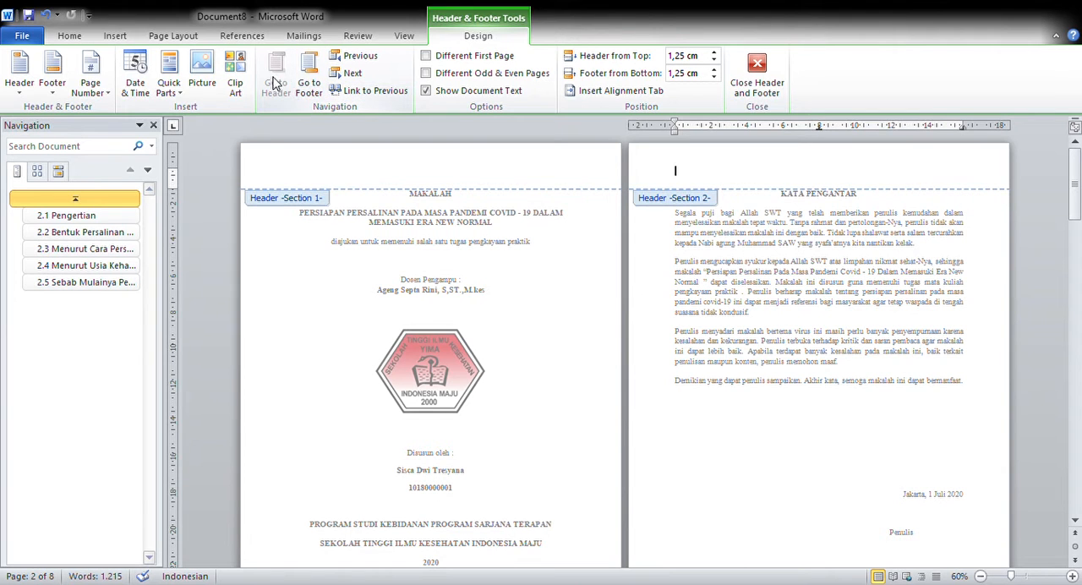
click(310, 78)
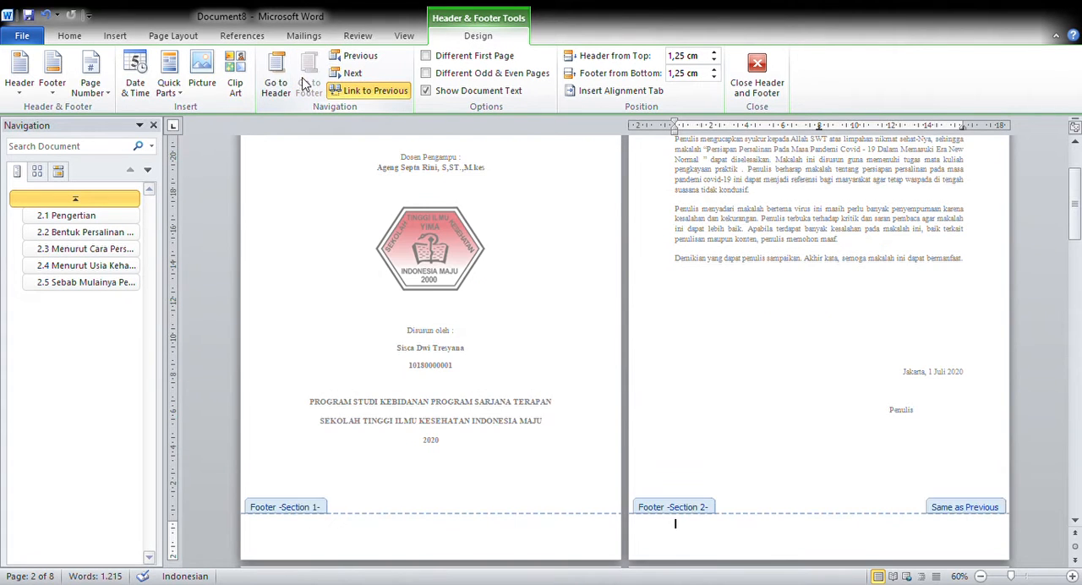
click(356, 94)
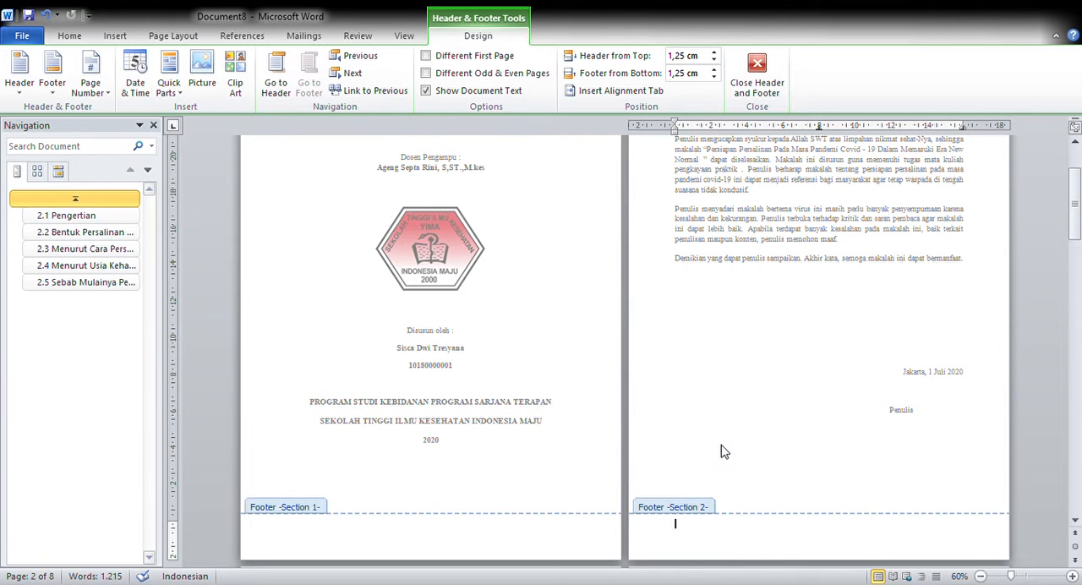
- Examine which section the headers and footers belong to from the cover to BAB 1, and leave header and footer editing
scroll(729, 456, up, 3)
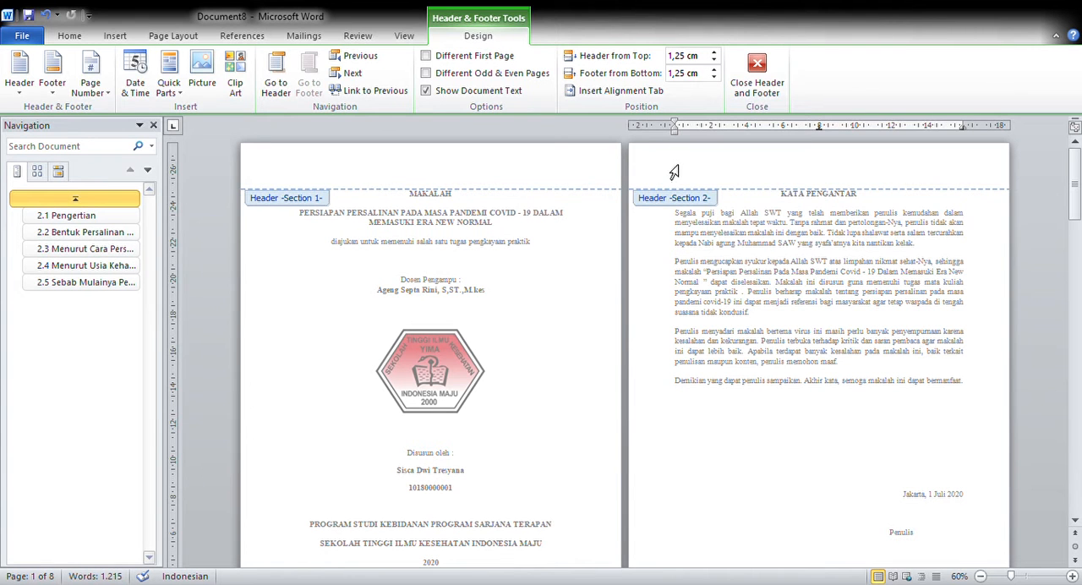
scroll(633, 310, down, 6)
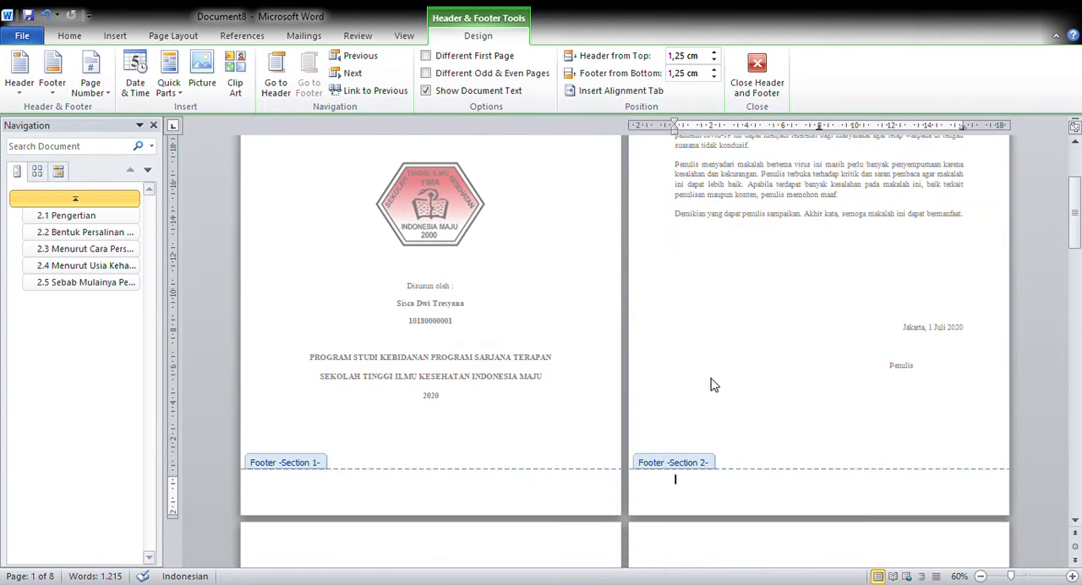
click(718, 401)
scroll(718, 401, down, 2)
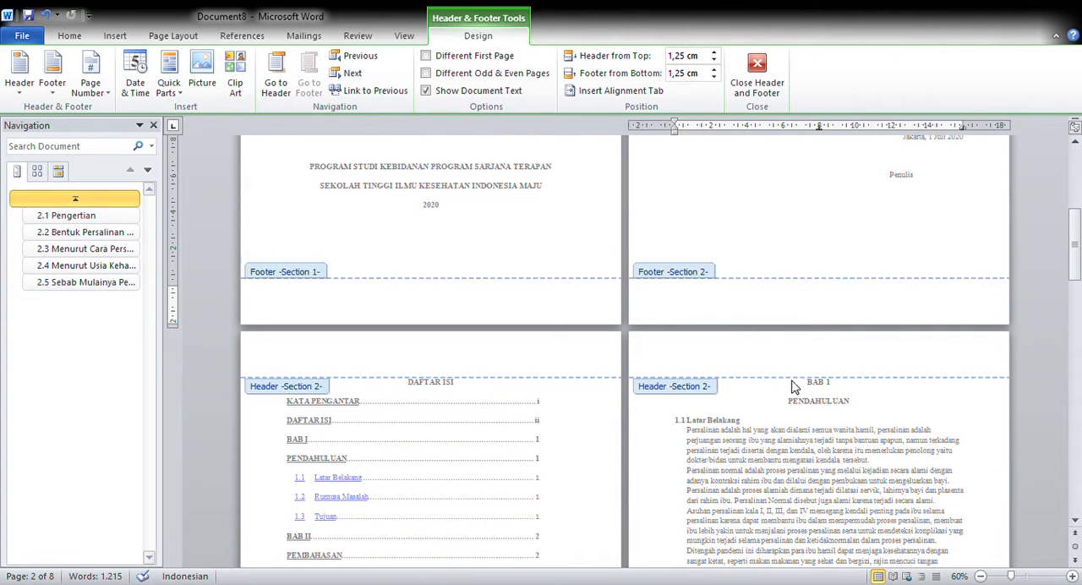
scroll(799, 288, down, 1)
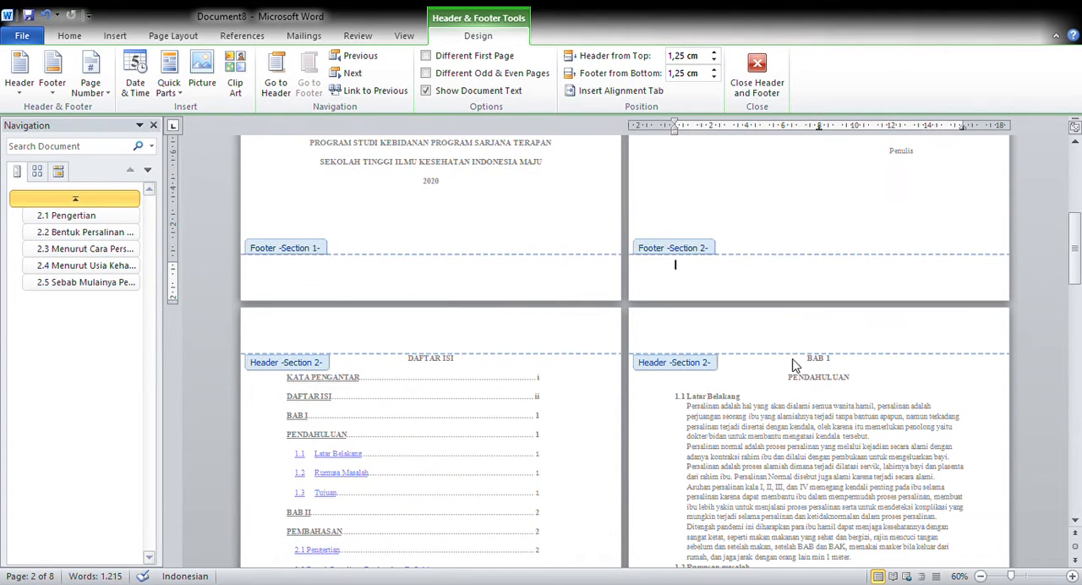
click(758, 78)
scroll(761, 406, down, 5)
scroll(762, 411, down, 10)
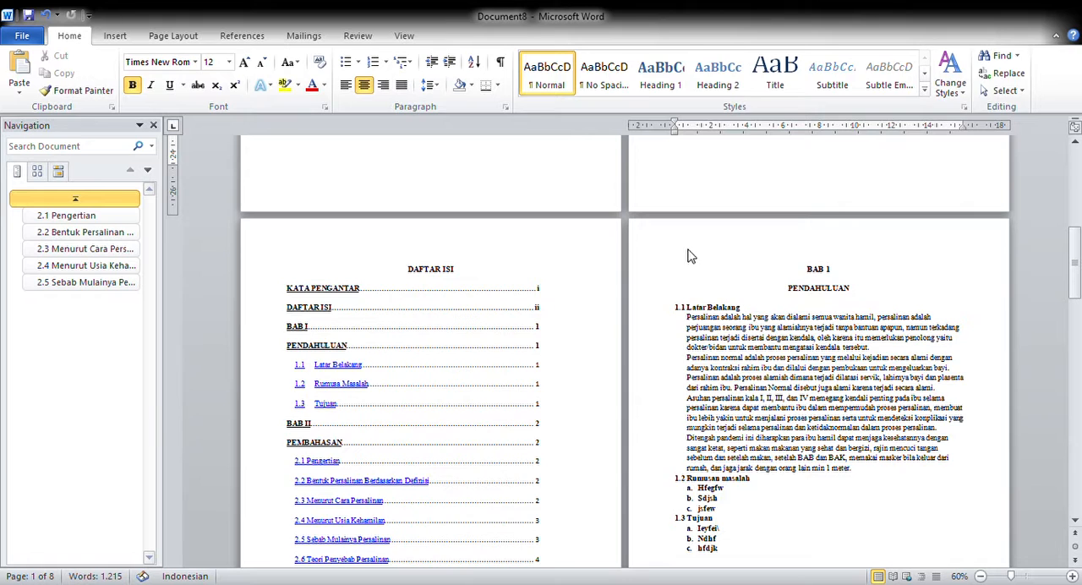
double_click(693, 254)
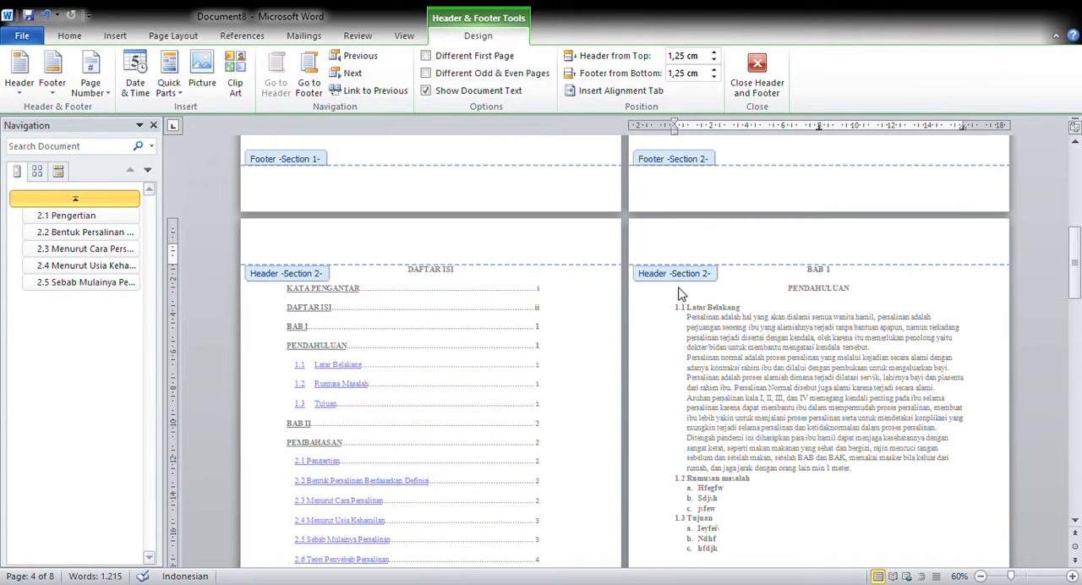
click(758, 72)
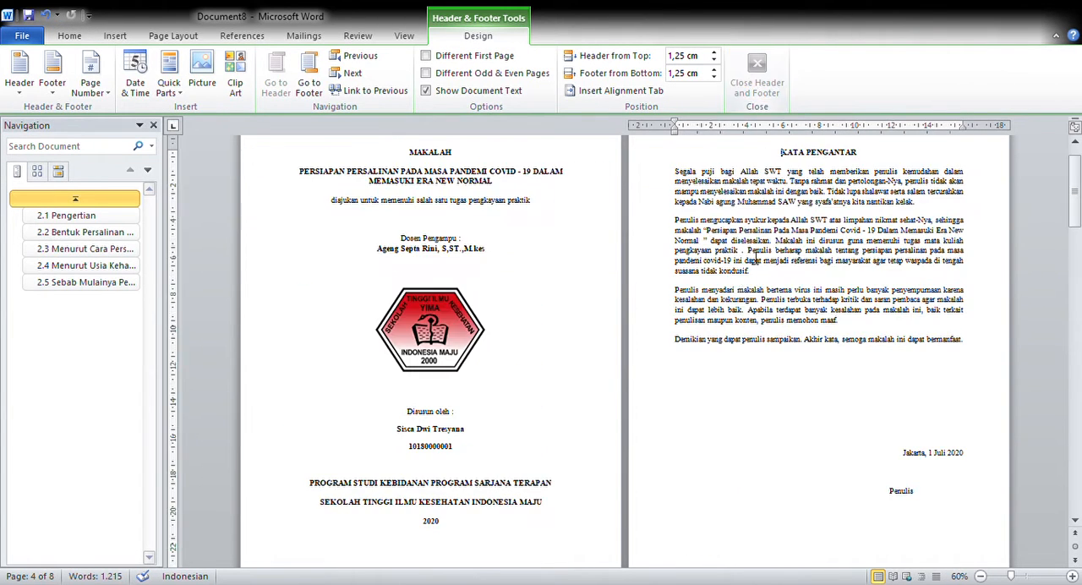
- Insert a section break directly before the BAB 1 heading to separate the chapters from DAFTAR ISI
scroll(767, 428, down, 10)
scroll(767, 427, down, 3)
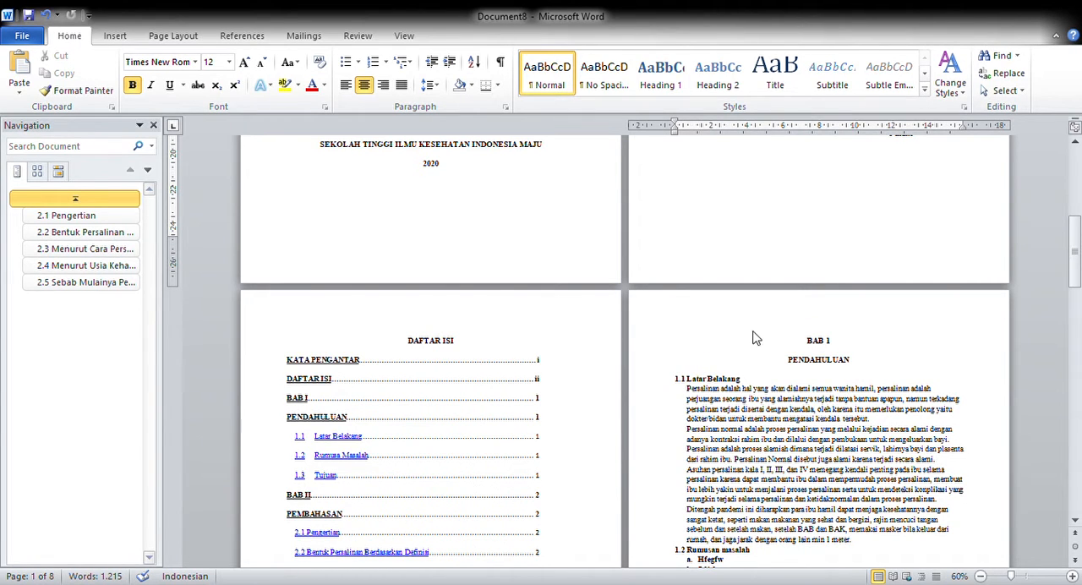
click(804, 349)
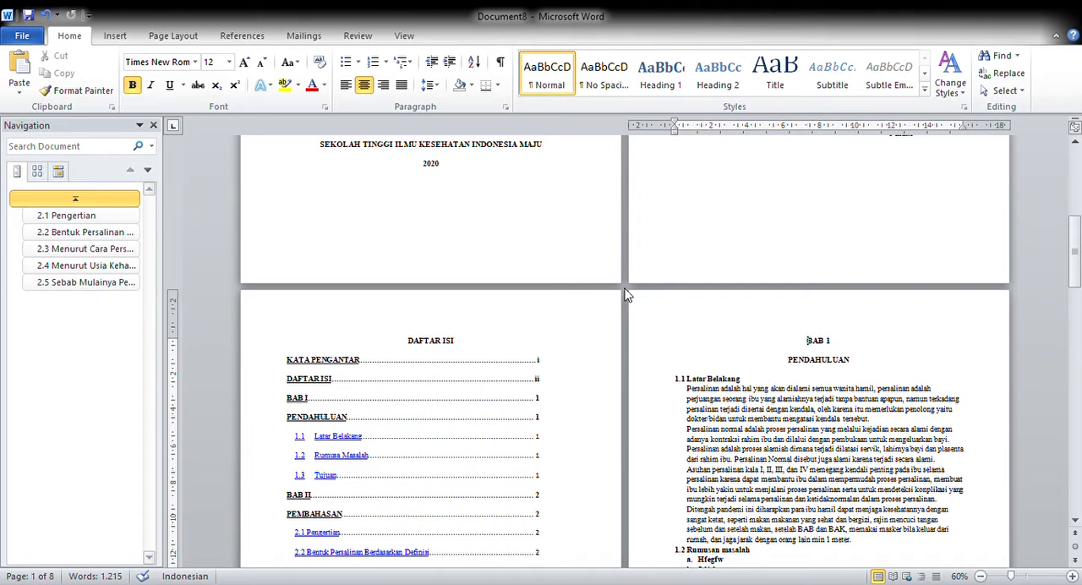
click(173, 38)
click(287, 57)
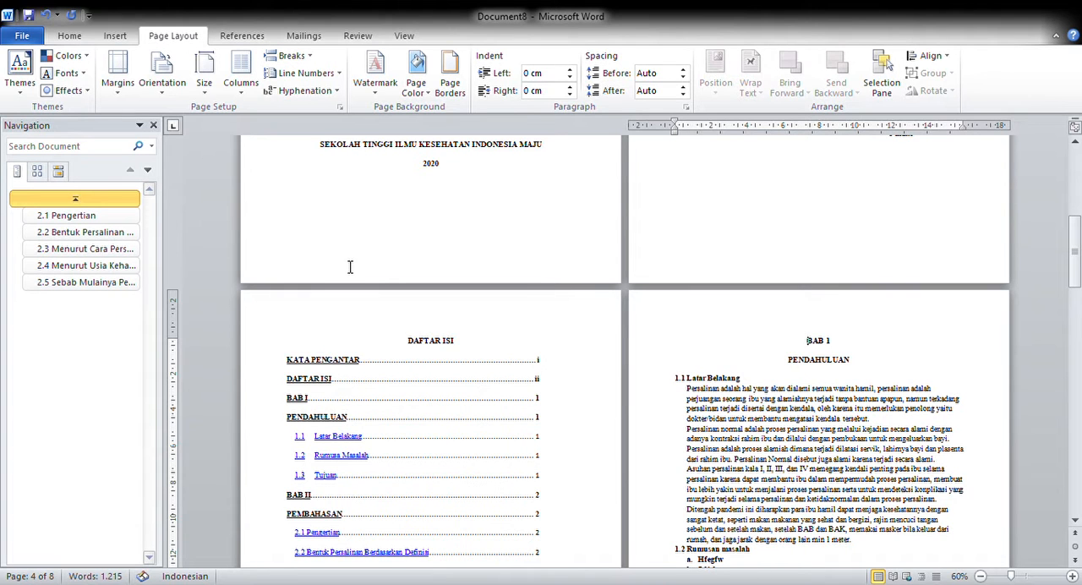
- Unlink both the header and the footer of the section starting at BAB 1 from the preceding section
double_click(686, 324)
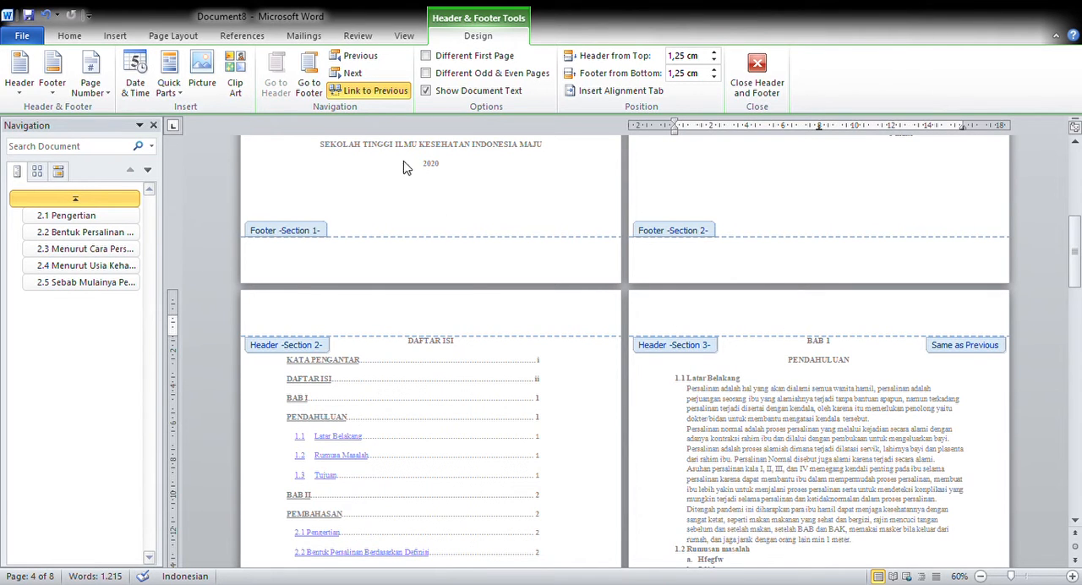
click(366, 94)
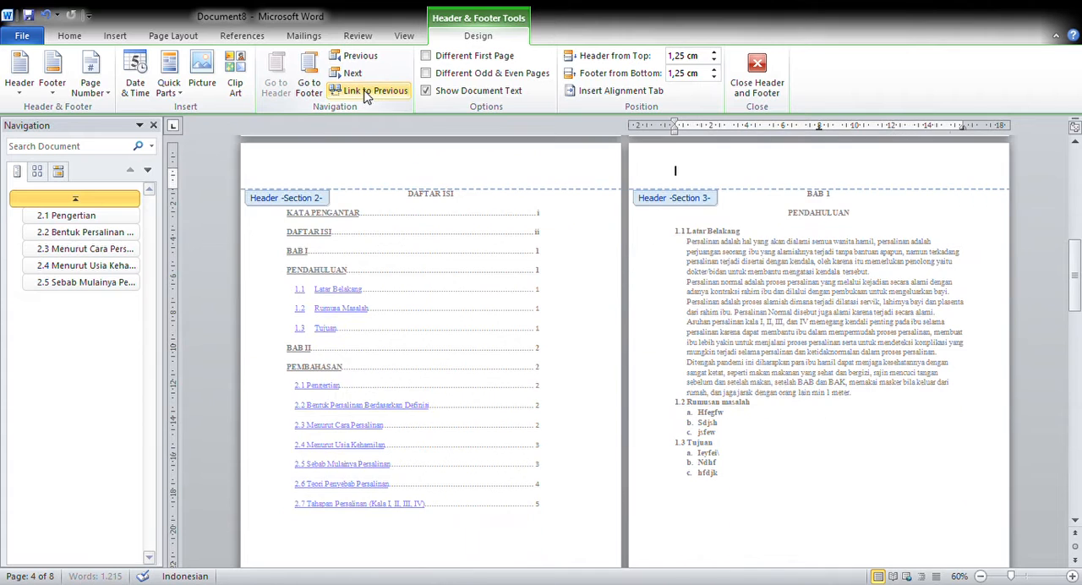
click(310, 78)
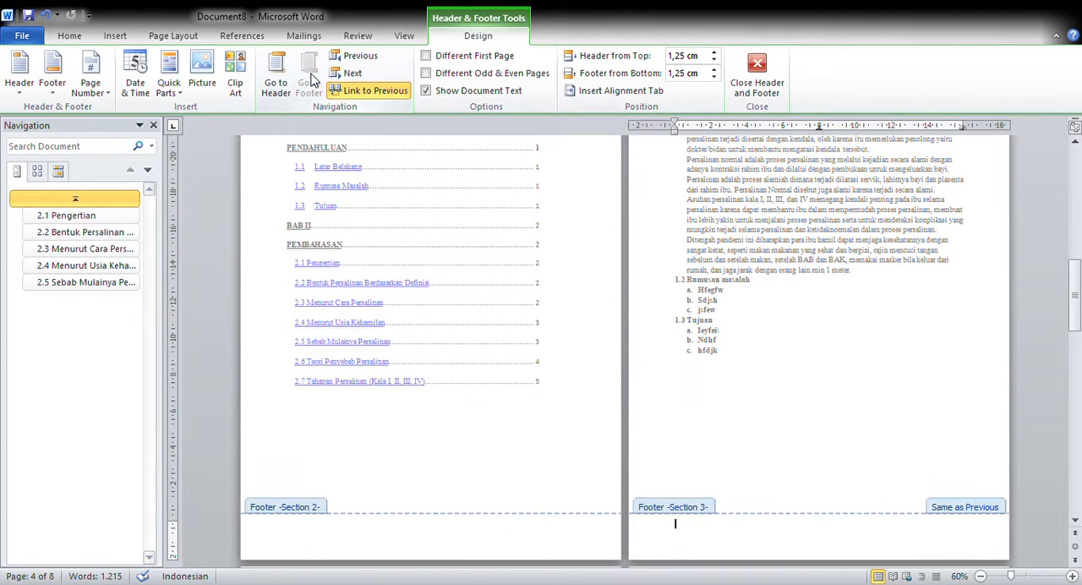
click(362, 91)
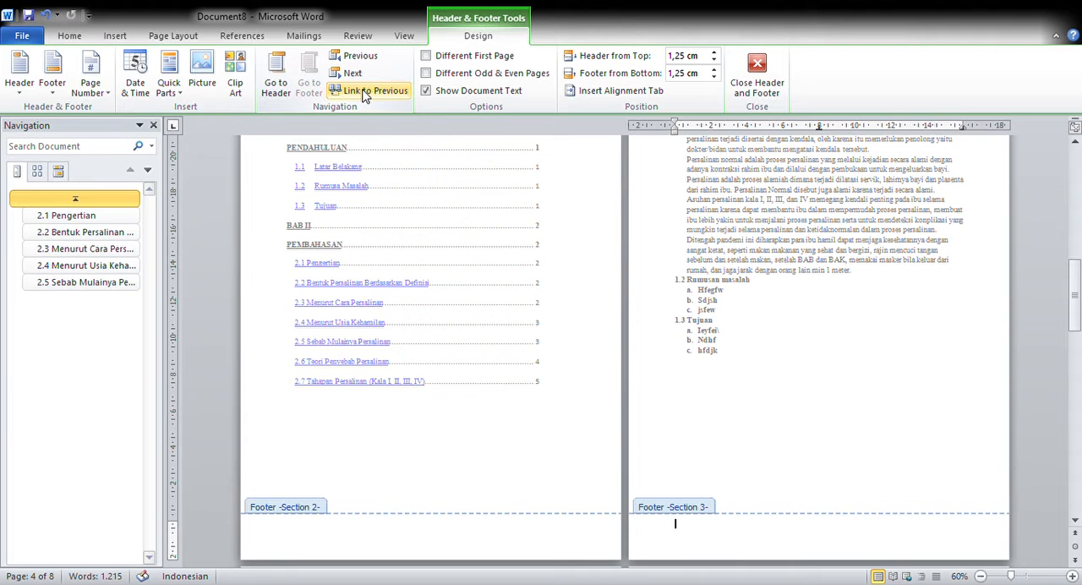
- Enable Different First Page for the header and footer of the section starting at BAB 1
scroll(747, 362, up, 1)
scroll(747, 362, up, 3)
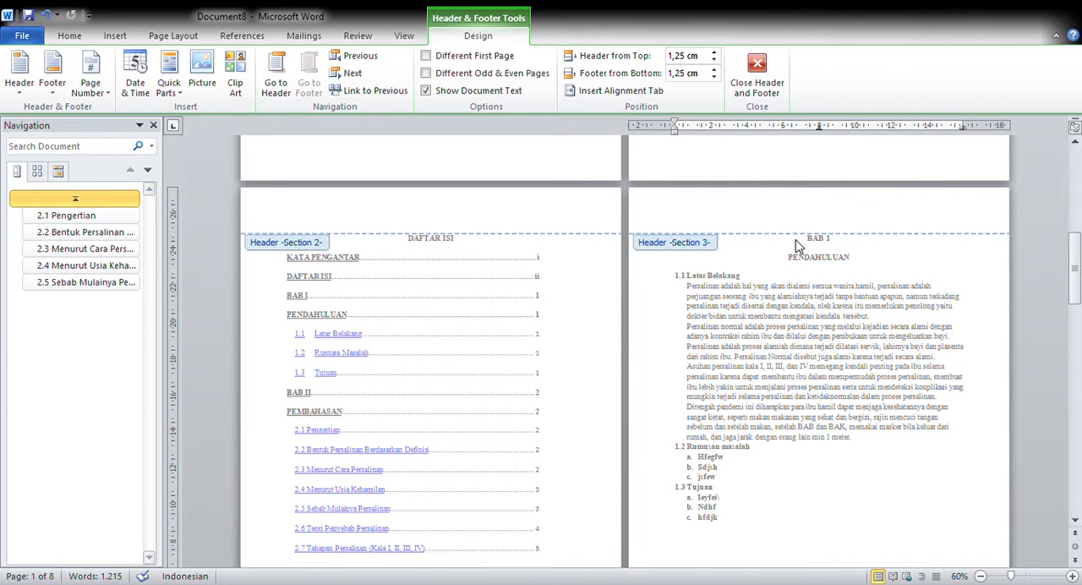
click(426, 56)
scroll(786, 341, up, 5)
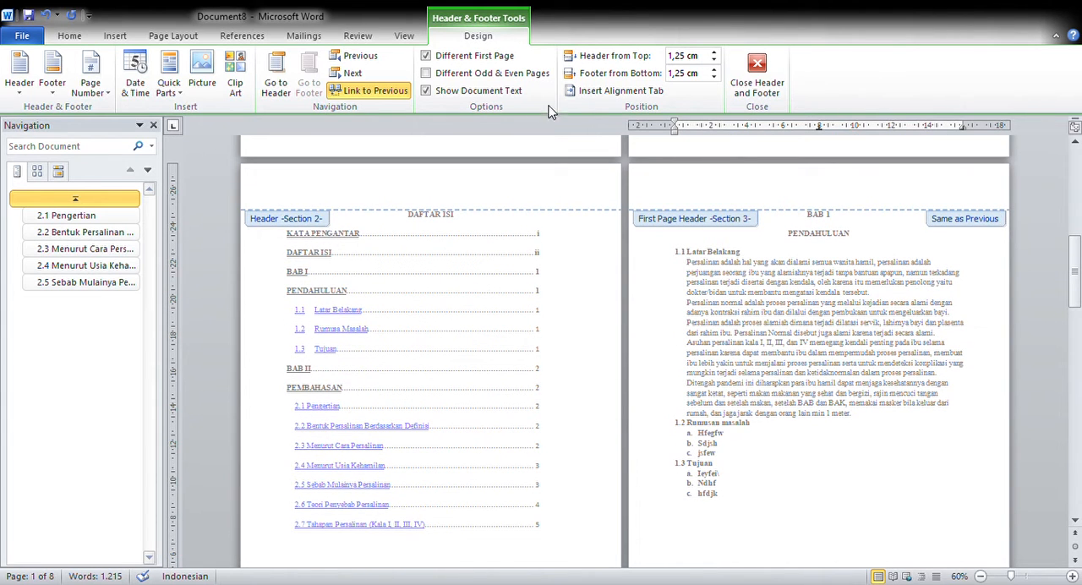
- Unlink the first-page header and footer of the section starting at BAB 1 from the preceding section, and leave header and footer editing
click(367, 92)
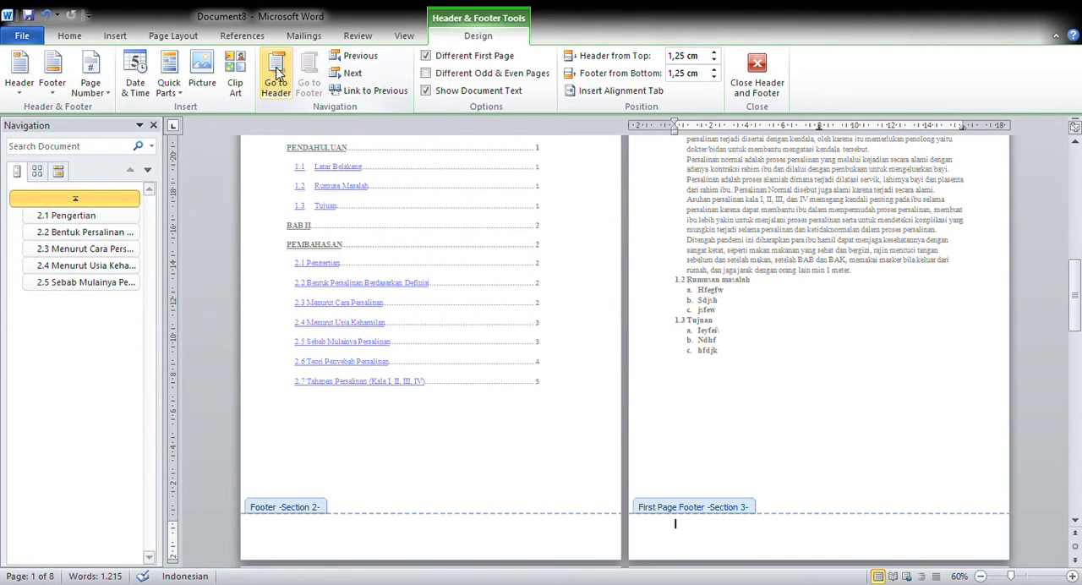
click(277, 75)
click(367, 91)
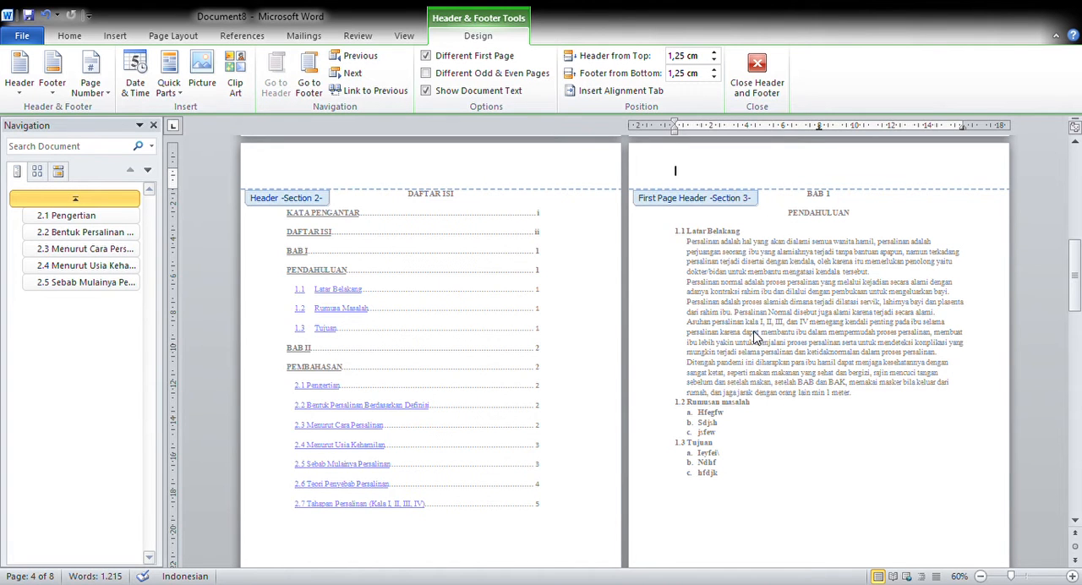
scroll(741, 383, down, 3)
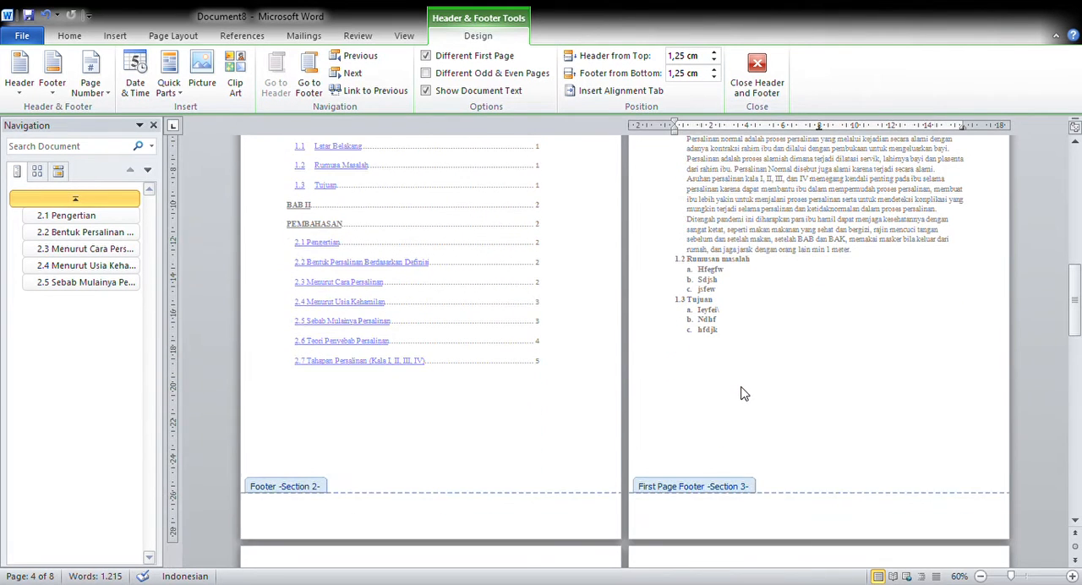
scroll(741, 395, down, 1)
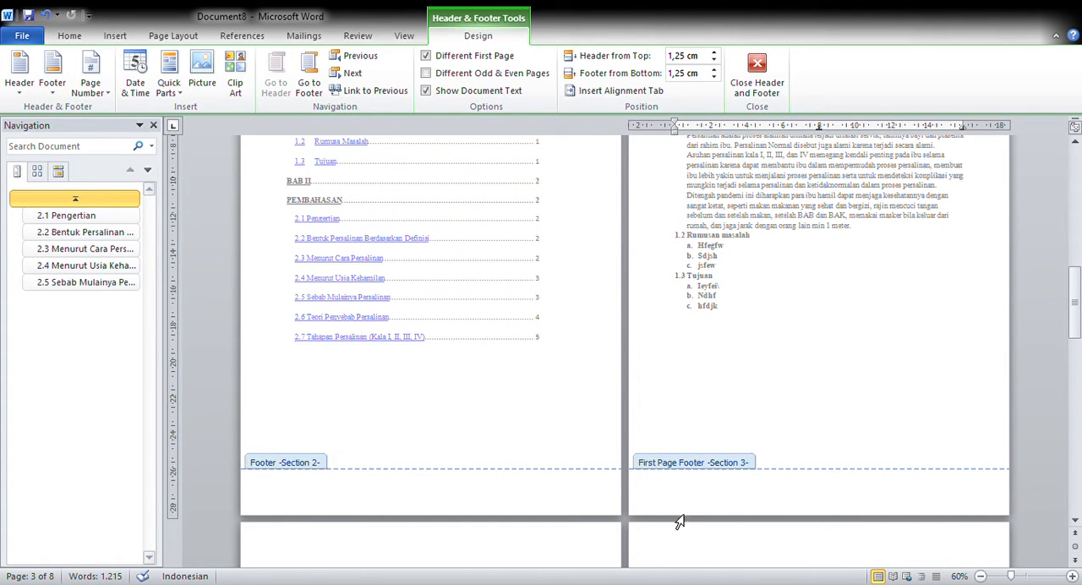
scroll(732, 436, down, 5)
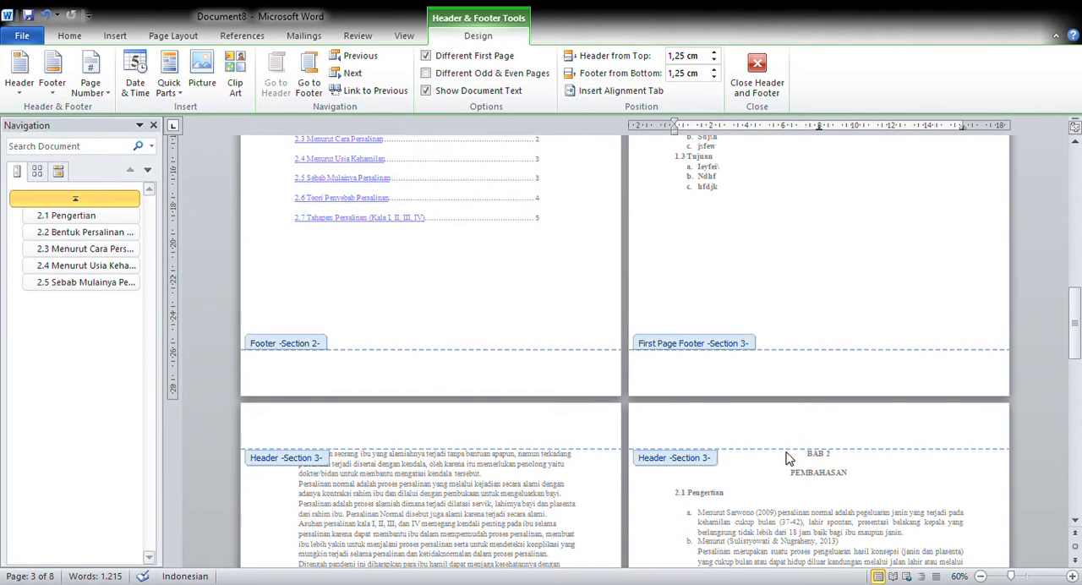
click(755, 88)
- Insert a section break directly before the BAB 2 heading to separate it from the BAB 1 pages
scroll(751, 371, down, 10)
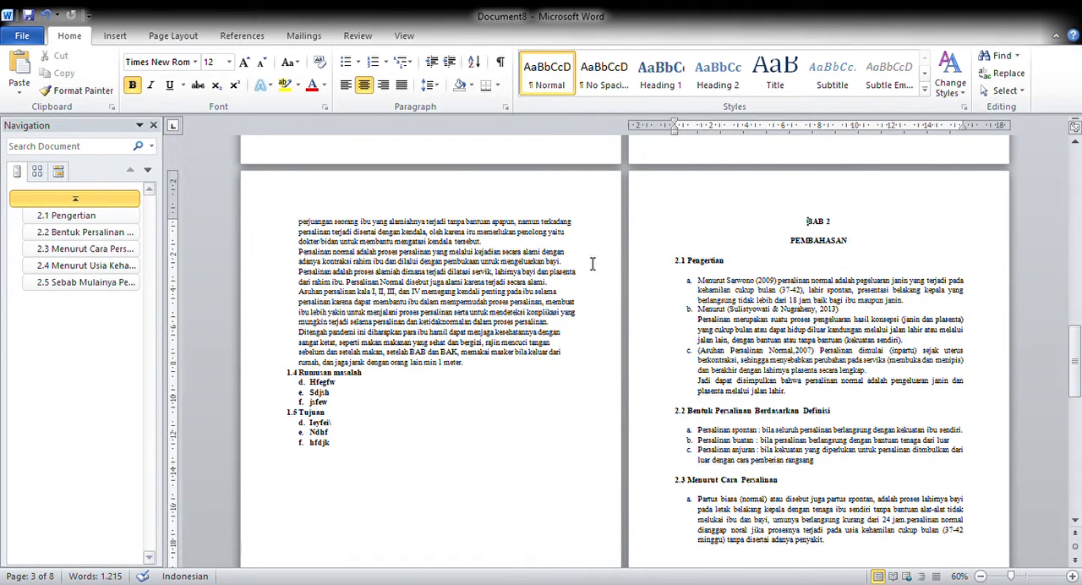
click(173, 36)
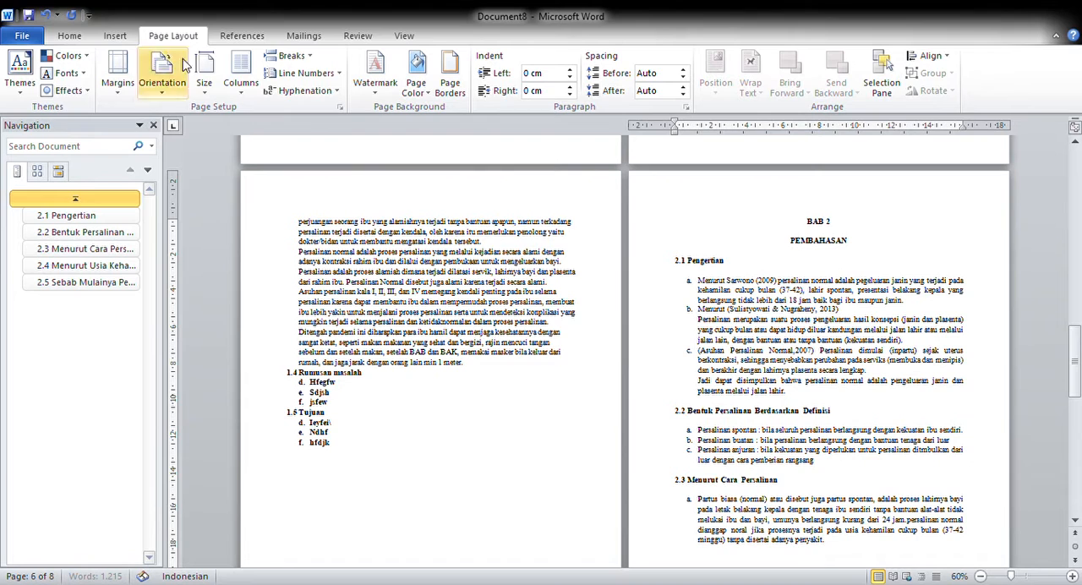
click(292, 56)
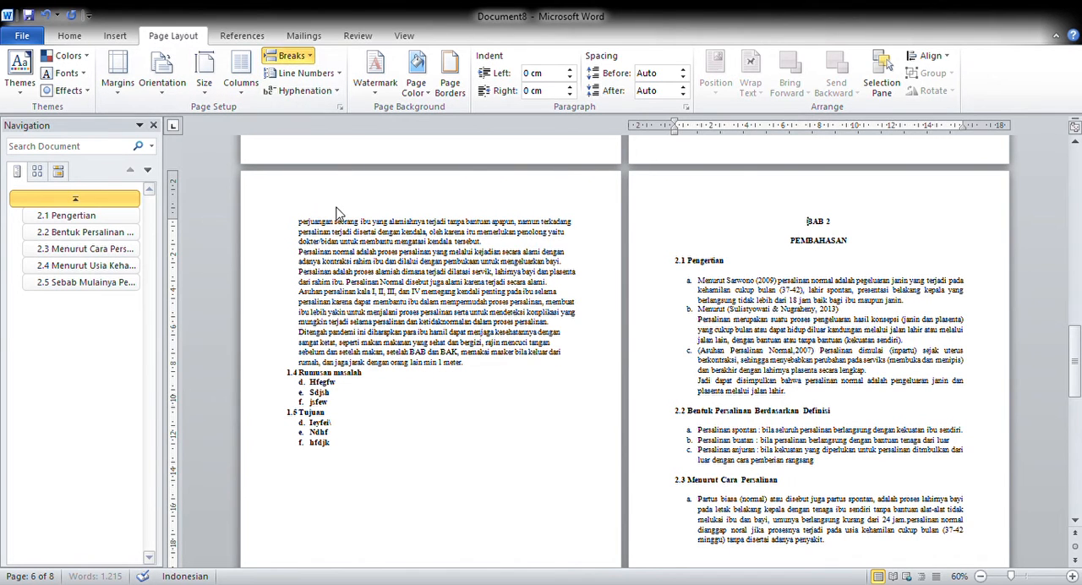
click(340, 261)
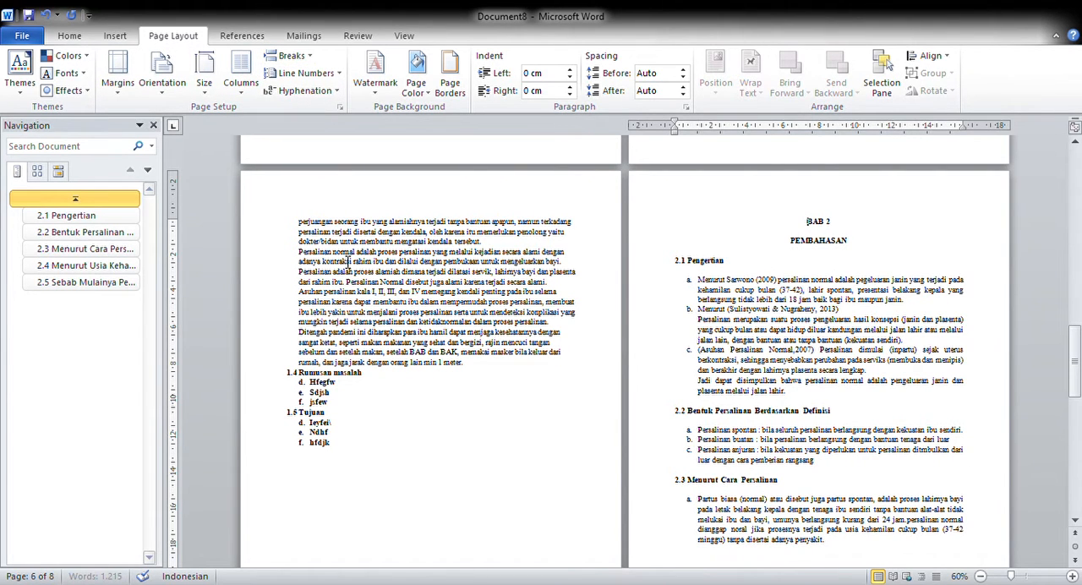
- Examine which section the headers and footers on the BAB 1 and BAB 2 pages belong to, and leave header and footer editing
double_click(674, 210)
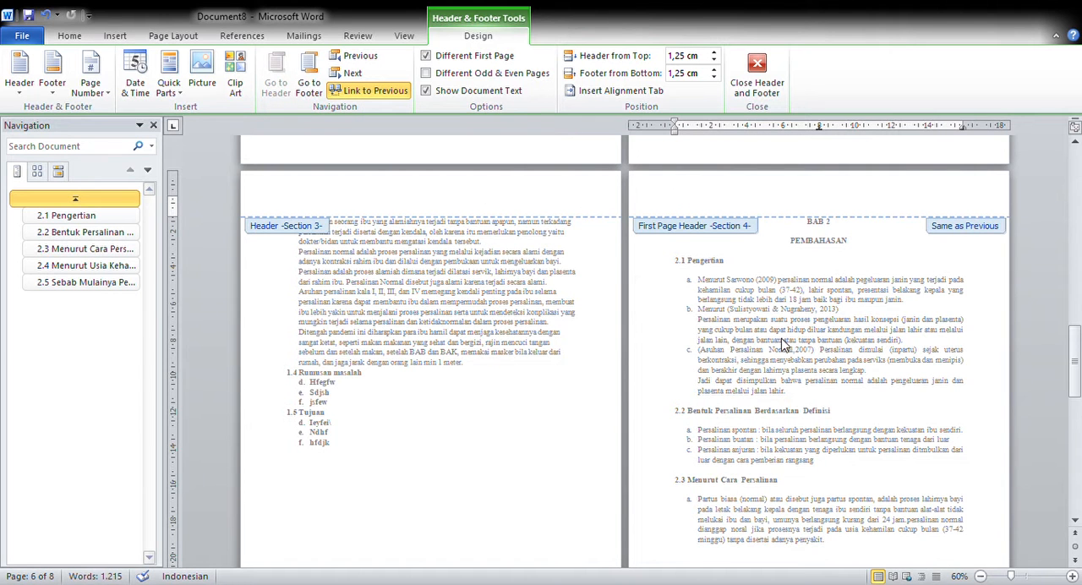
scroll(839, 285, up, 12)
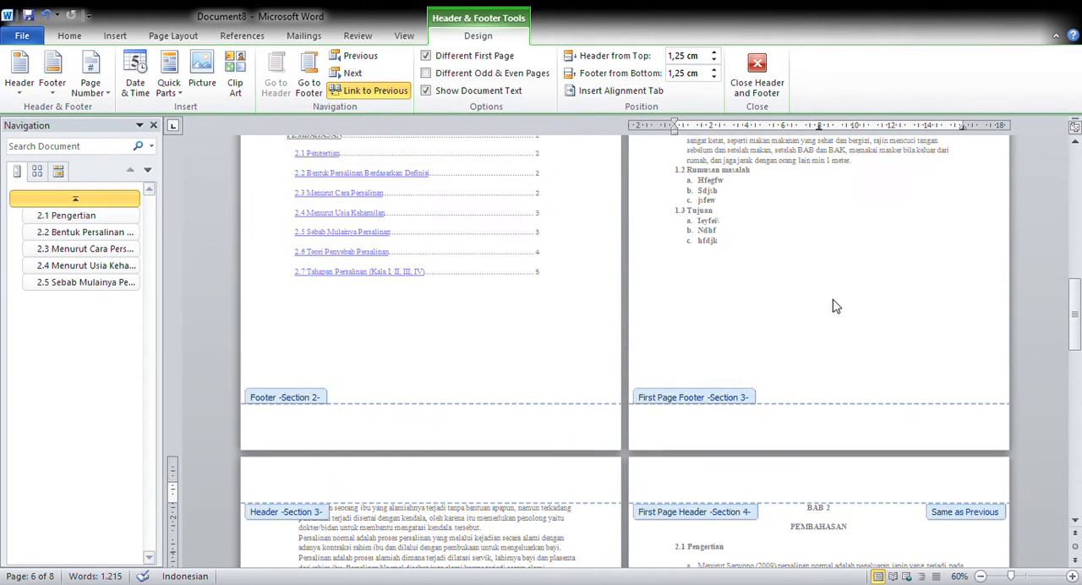
scroll(852, 203, up, 1)
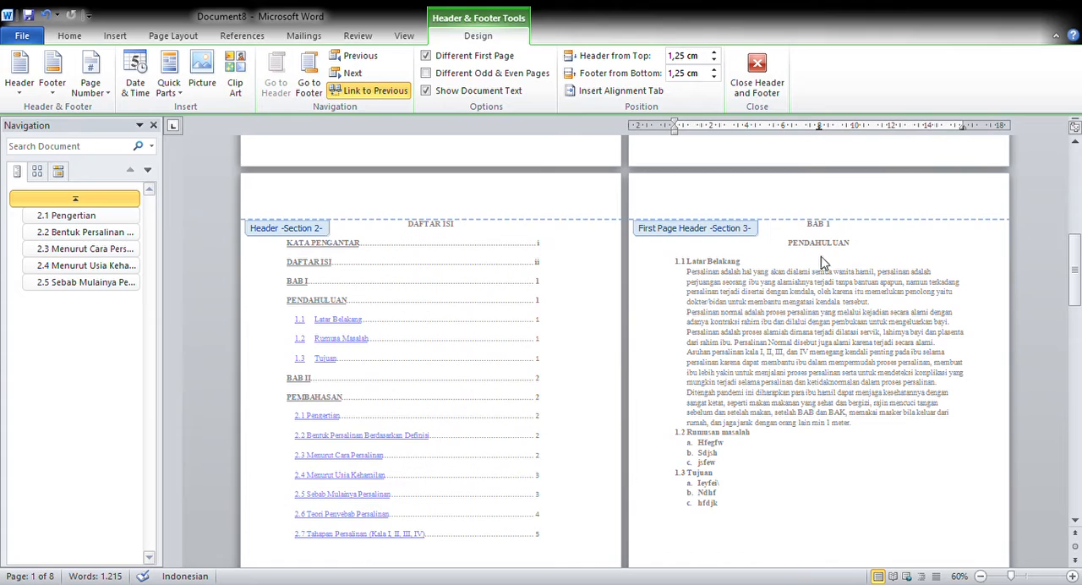
scroll(726, 310, down, 10)
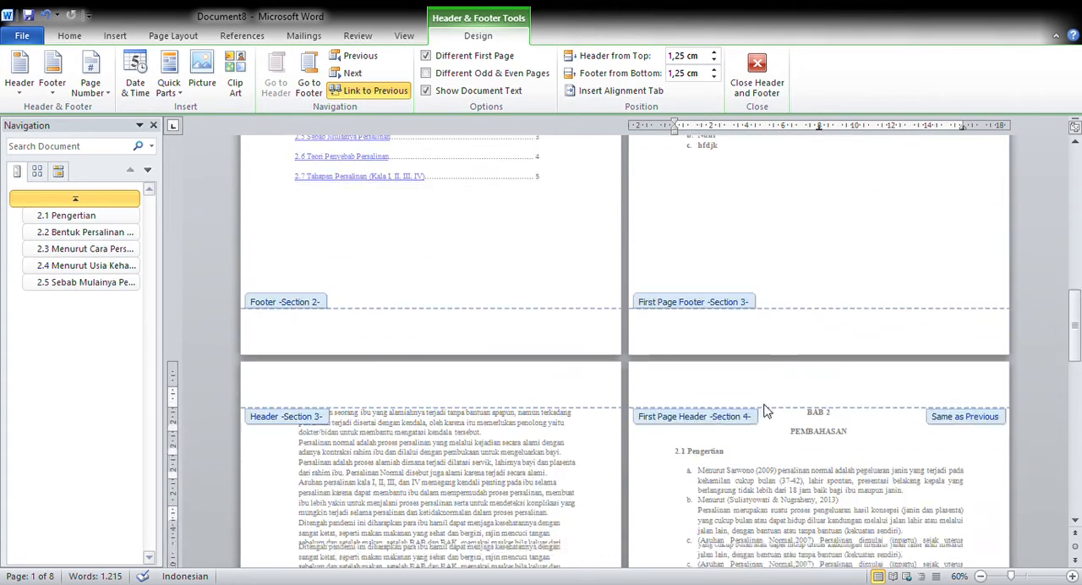
click(757, 76)
- Insert a section break directly before the DAFTAR PUSTAKA heading to separate the bibliography from BAB 2
scroll(765, 393, down, 10)
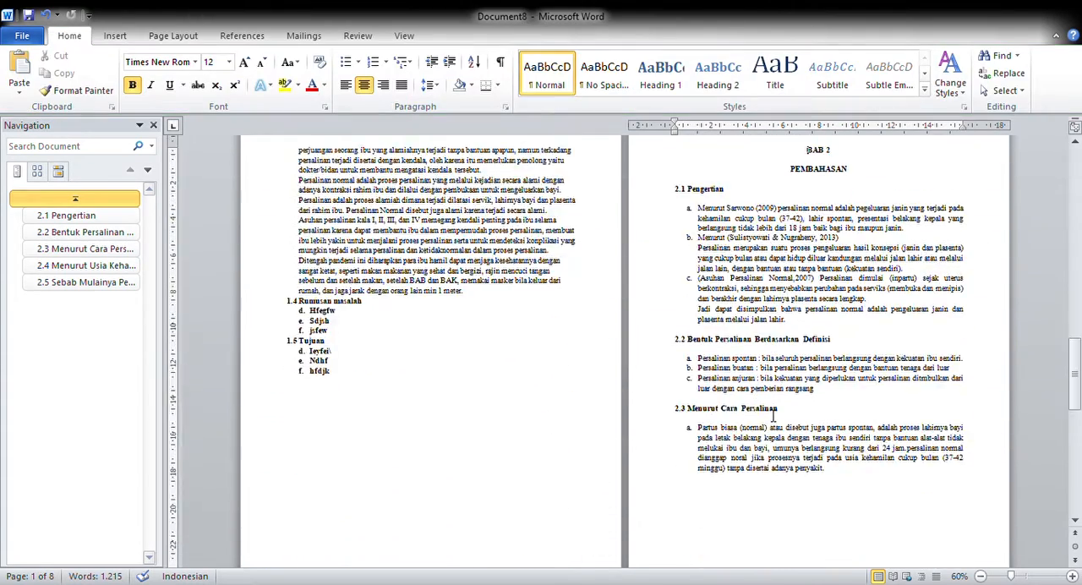
click(783, 414)
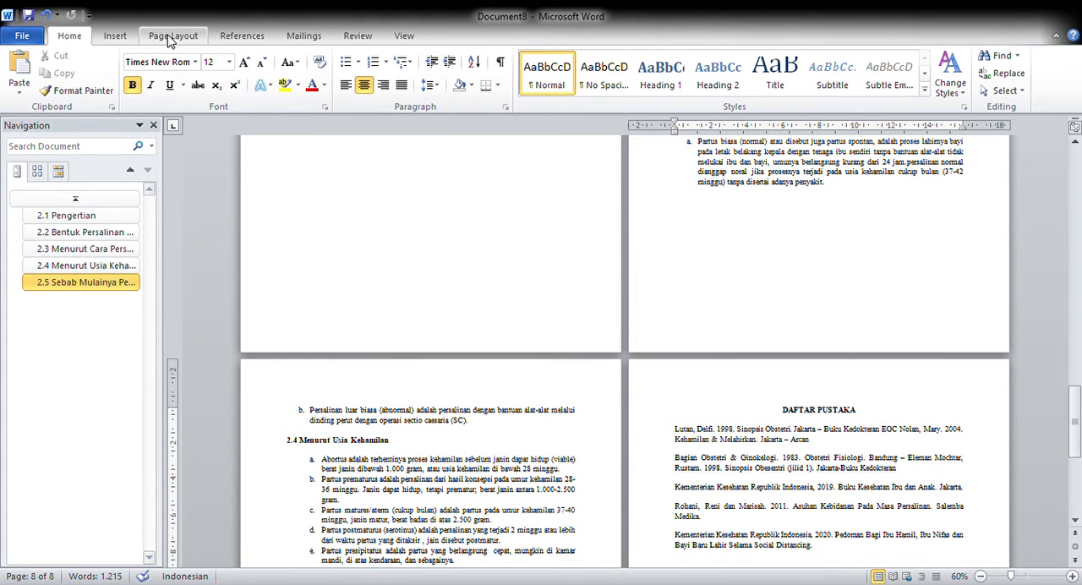
double_click(664, 387)
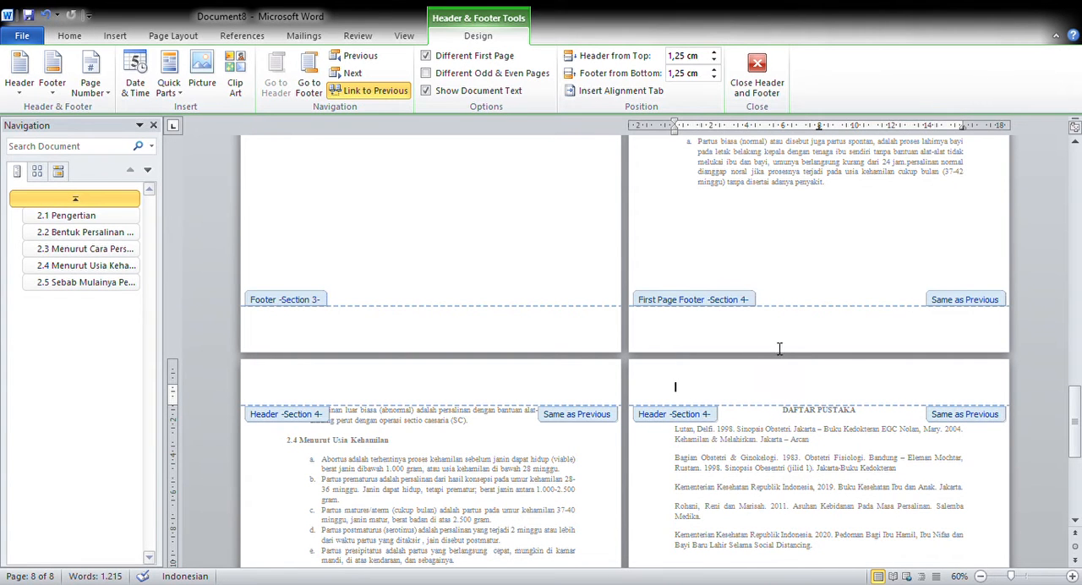
click(757, 67)
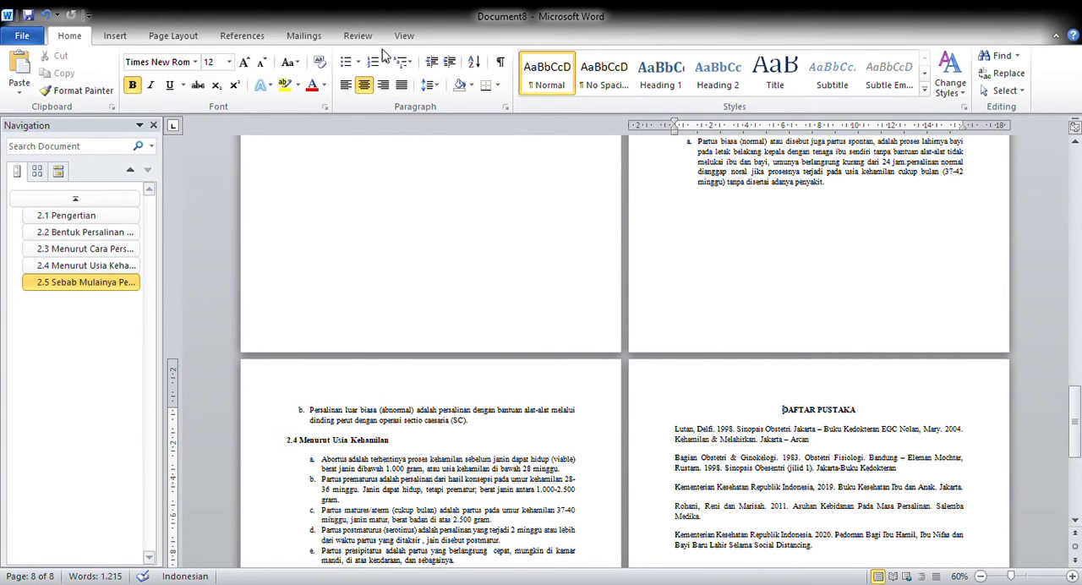
click(188, 38)
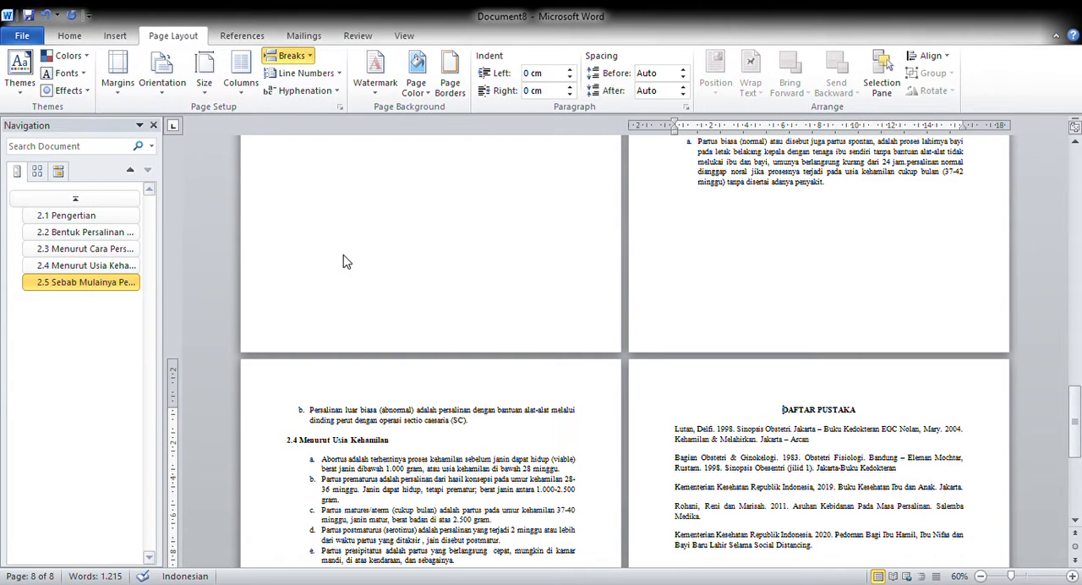
- Turn off Different First Page for the section starting at DAFTAR PUSTAKA and unlink its header and footer from the preceding section
double_click(677, 403)
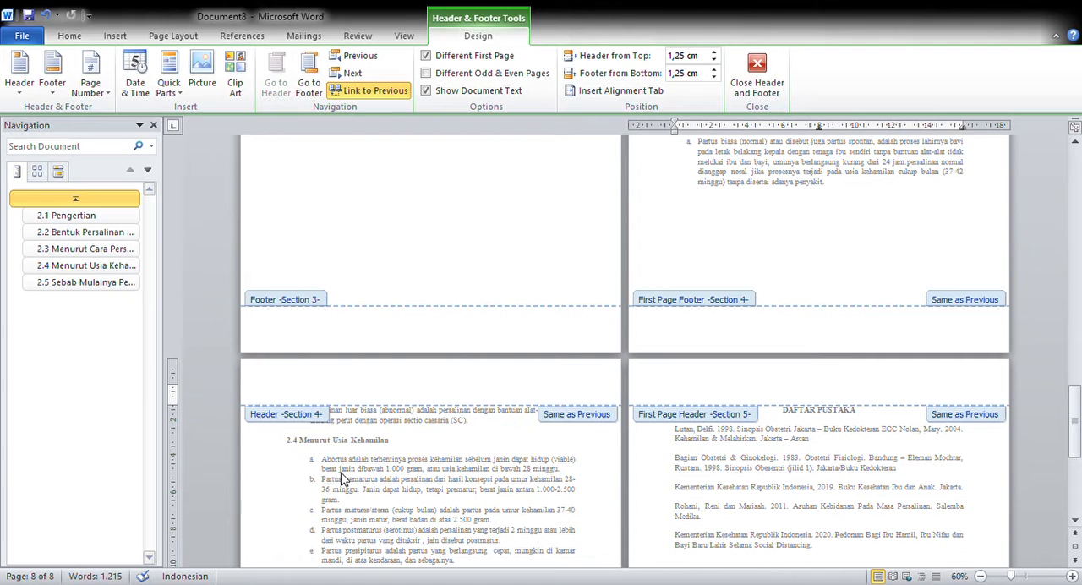
click(427, 56)
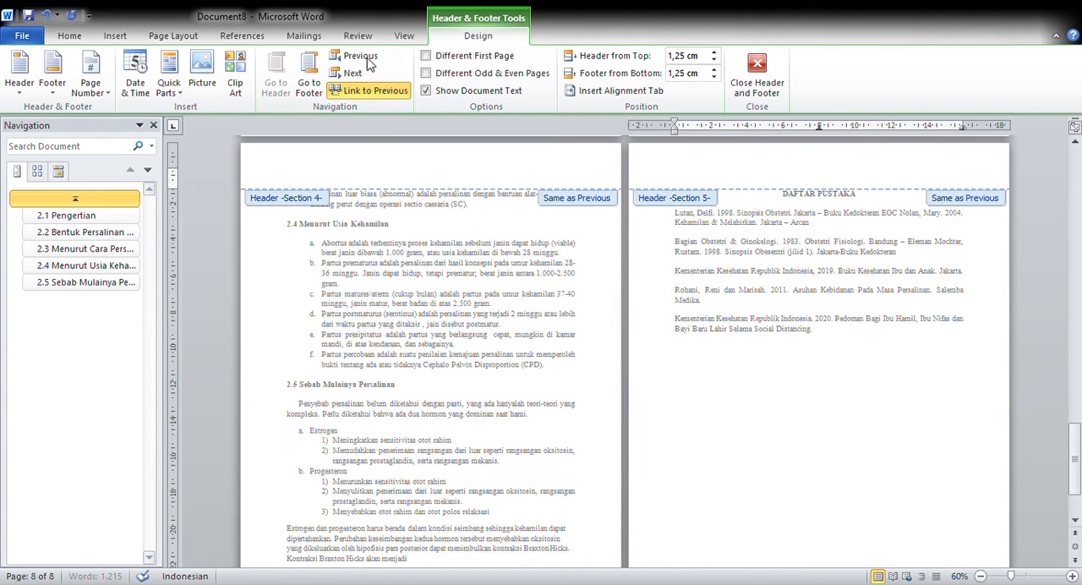
click(369, 91)
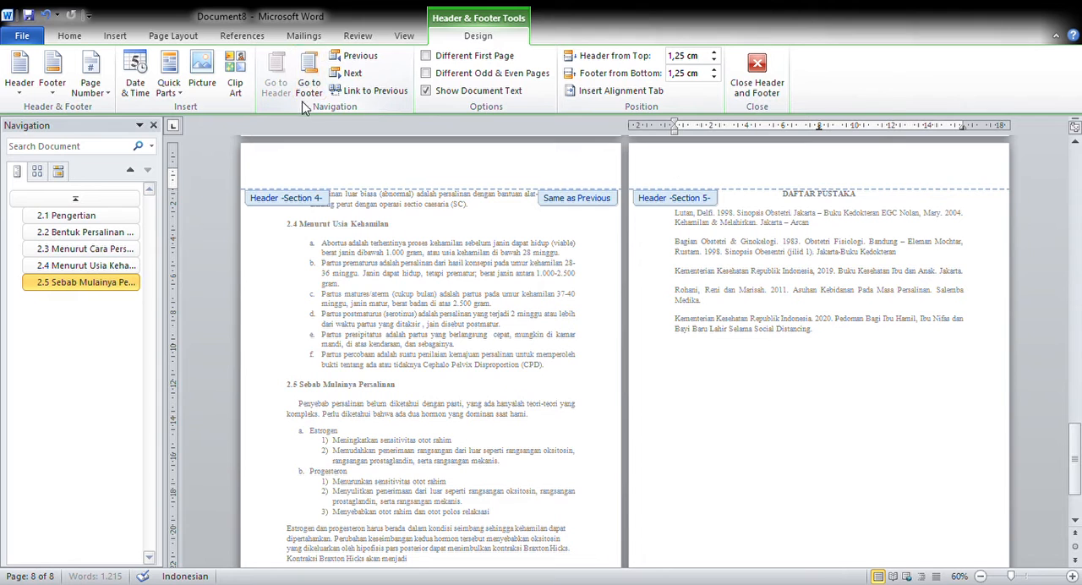
click(310, 82)
click(356, 91)
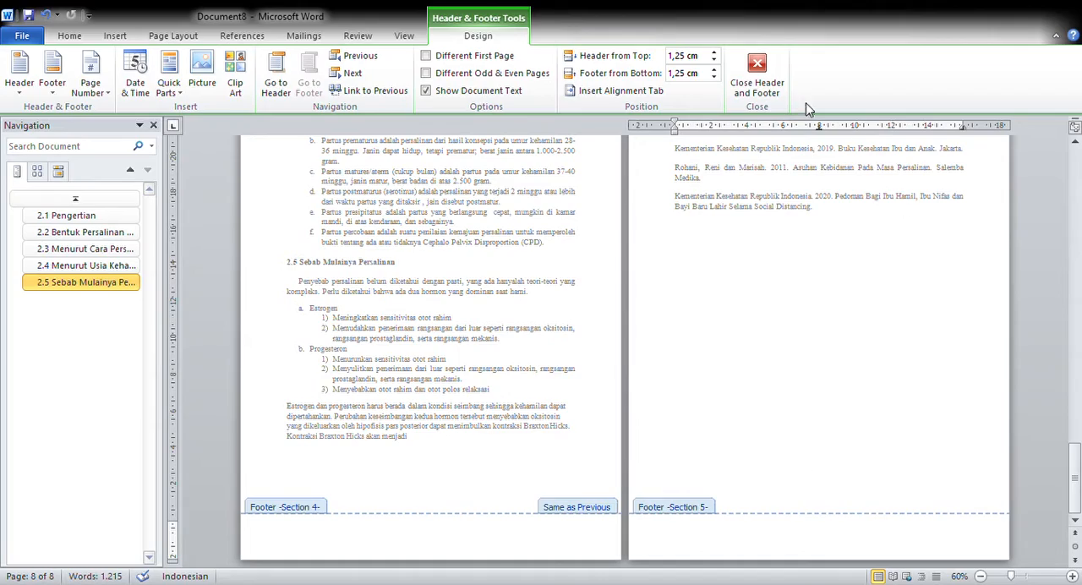
click(757, 72)
- Review the sectioned pages from the cover through KATA PENGANTAR, DAFTAR ISI and the chapters to DAFTAR PUSTAKA
scroll(717, 251, up, 20)
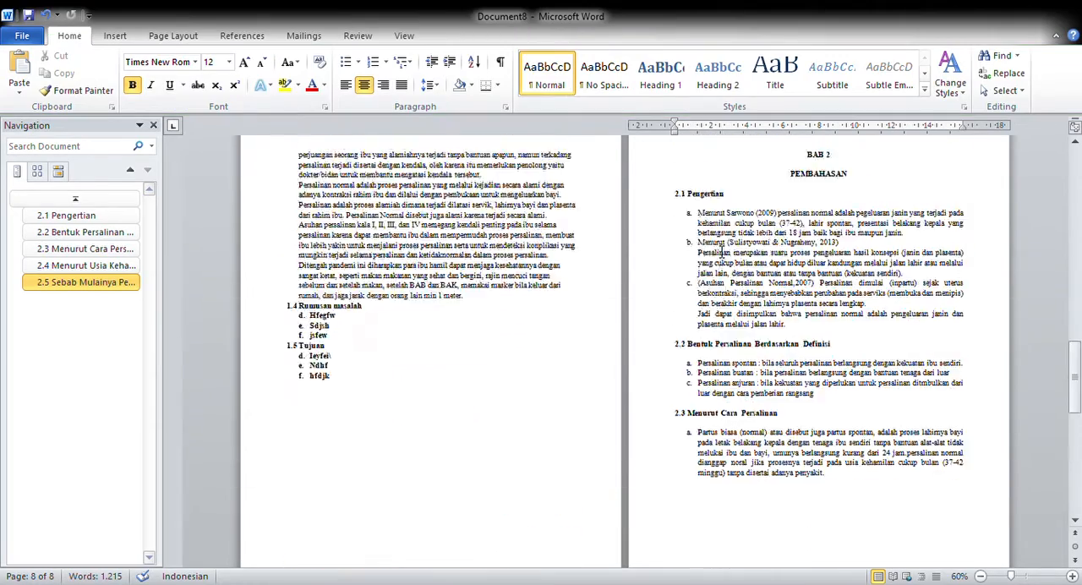
scroll(726, 251, up, 10)
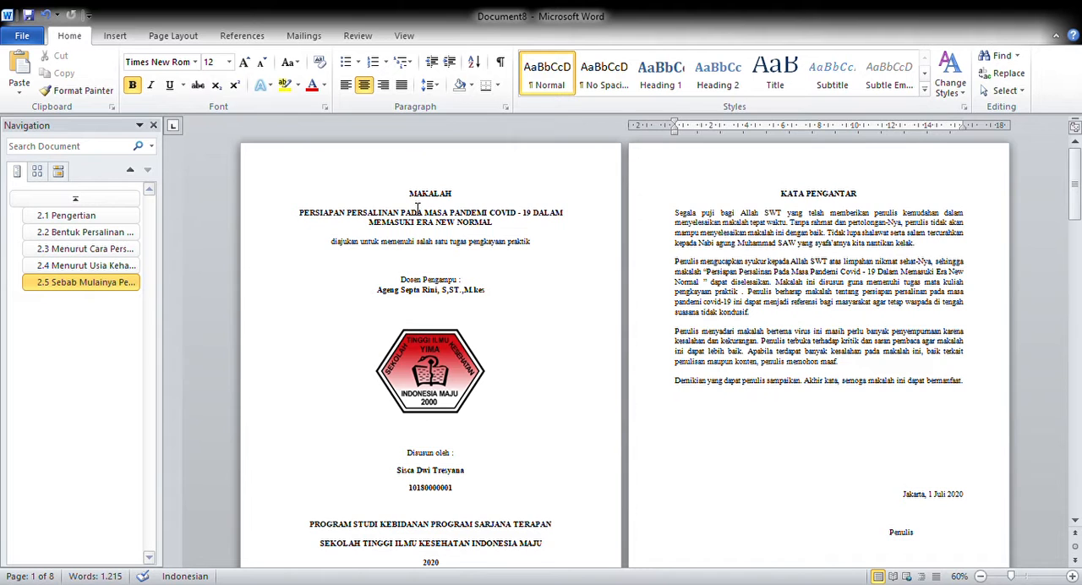
scroll(781, 459, down, 5)
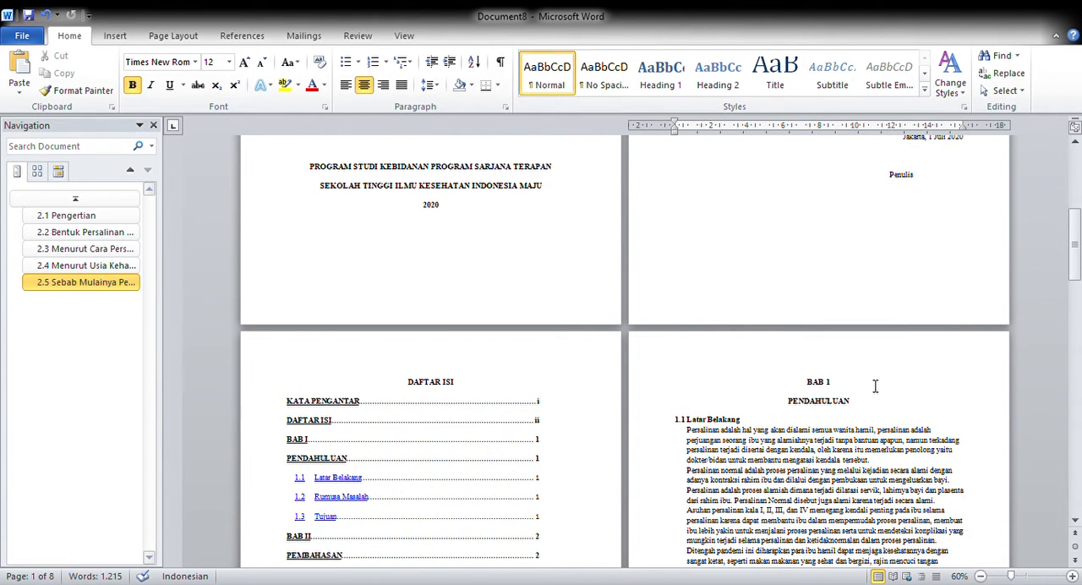
scroll(746, 510, down, 3)
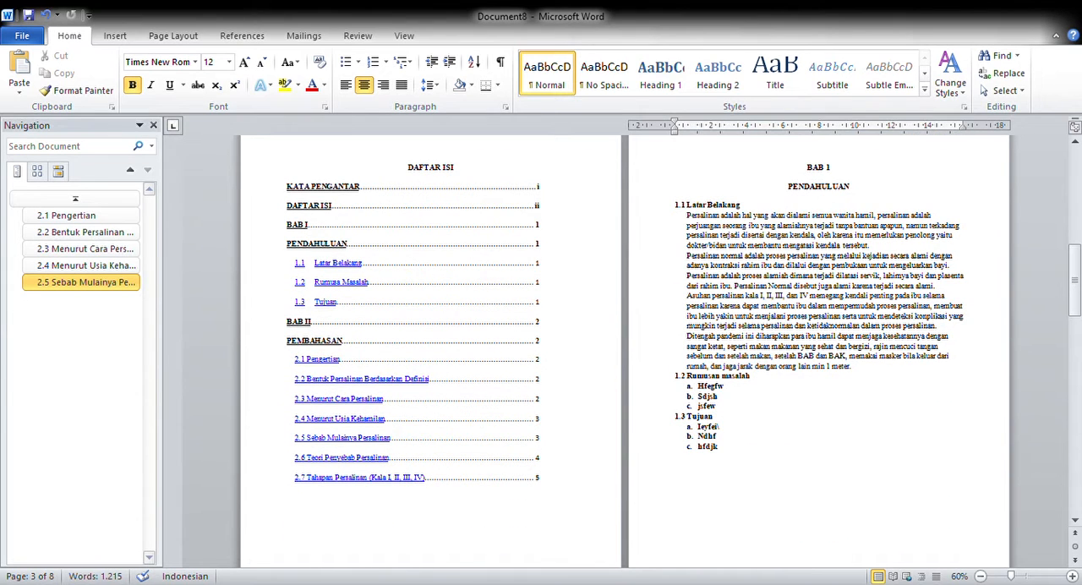
scroll(816, 461, down, 3)
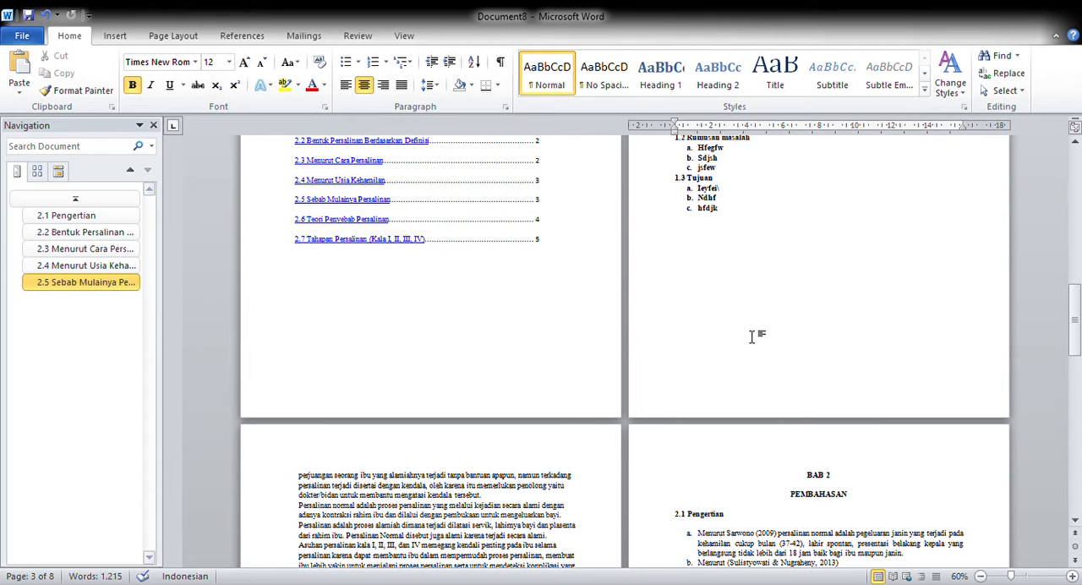
scroll(770, 461, down, 9)
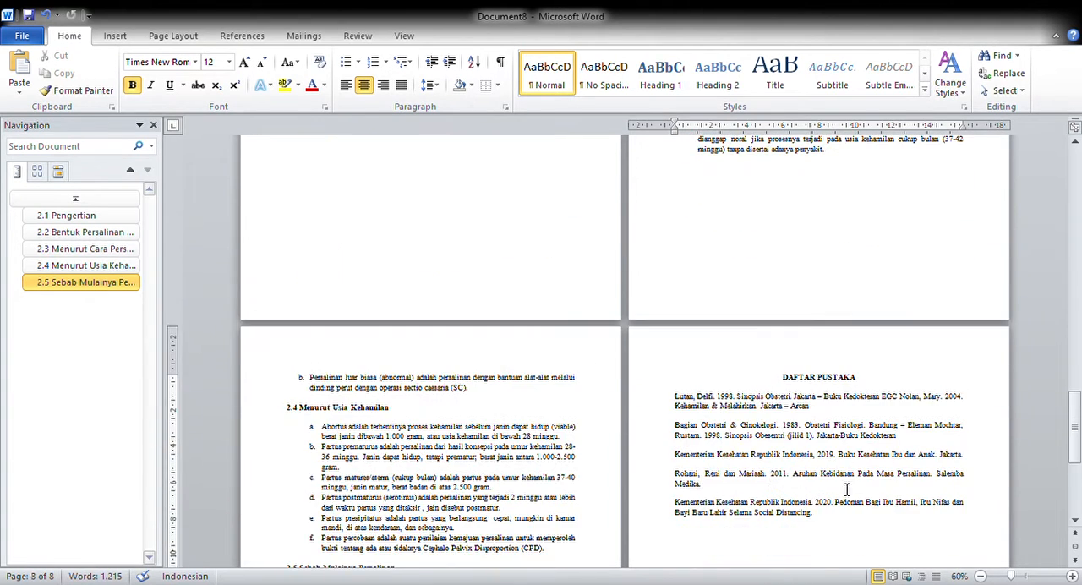
scroll(848, 479, up, 12)
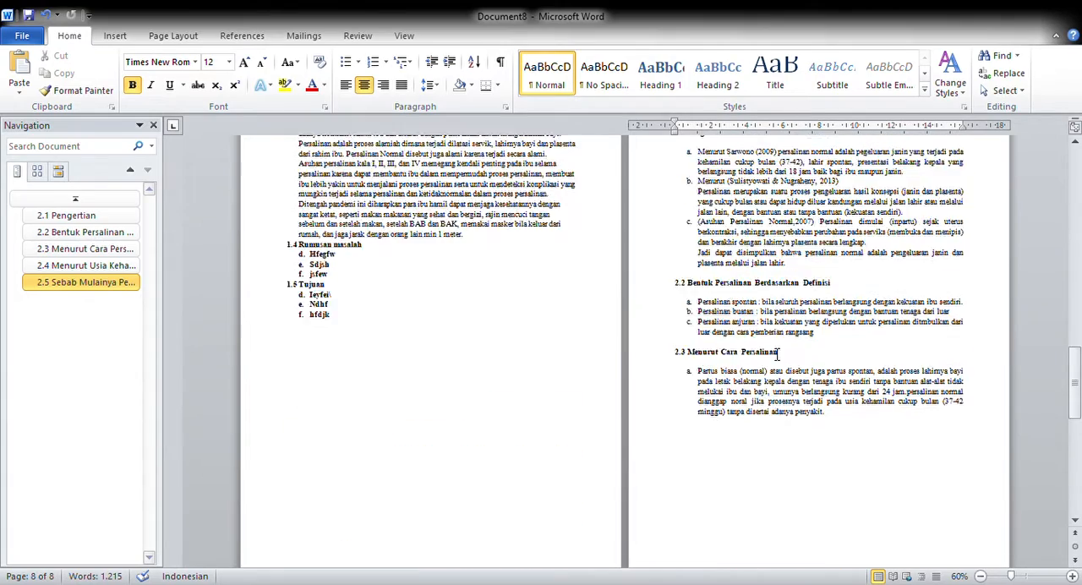
scroll(683, 366, up, 10)
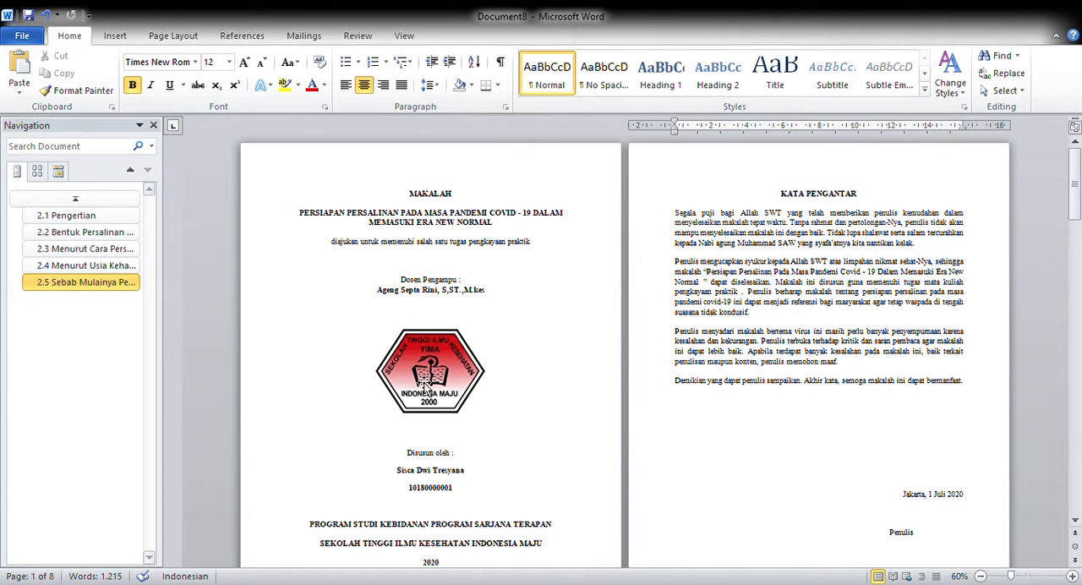
scroll(800, 418, down, 3)
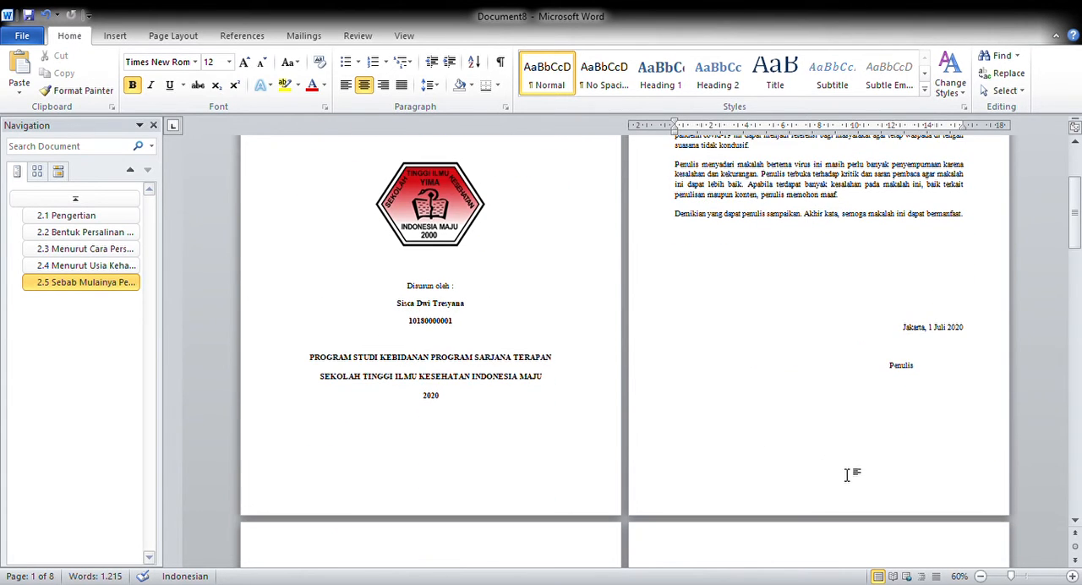
scroll(819, 496, down, 3)
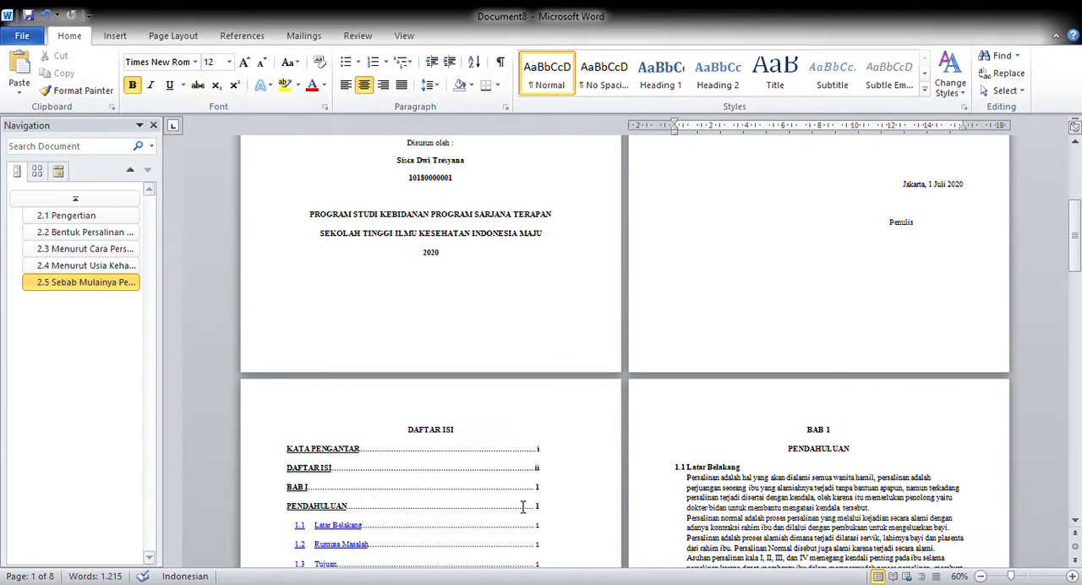
scroll(448, 472, down, 4)
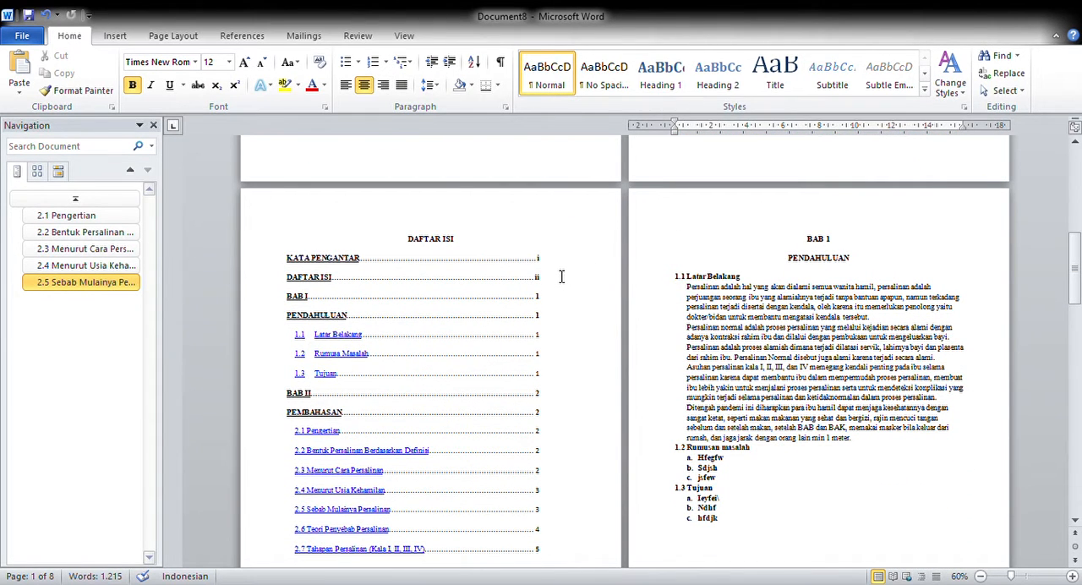
scroll(845, 385, down, 6)
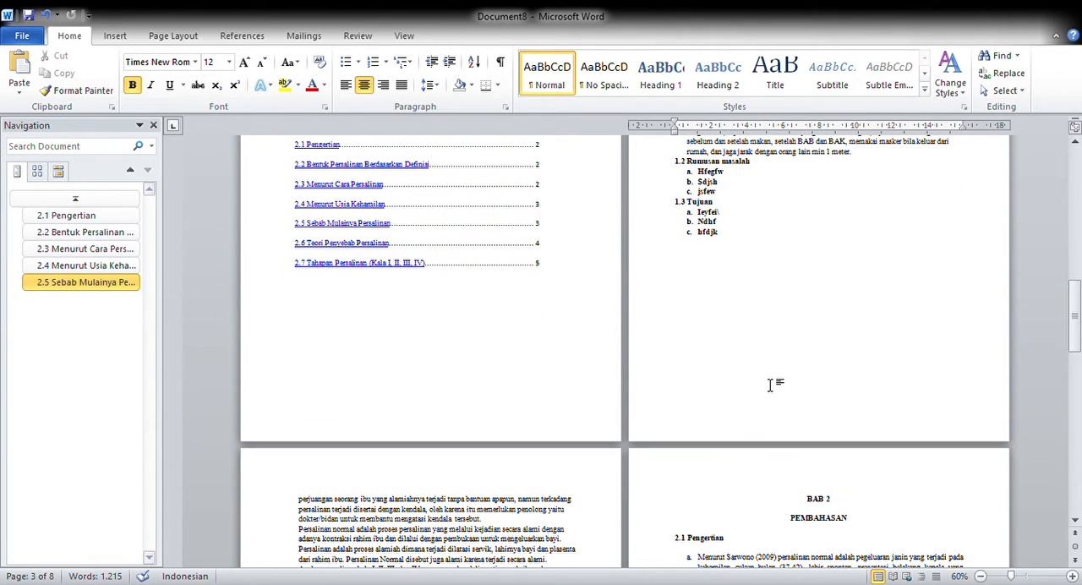
scroll(567, 459, down, 3)
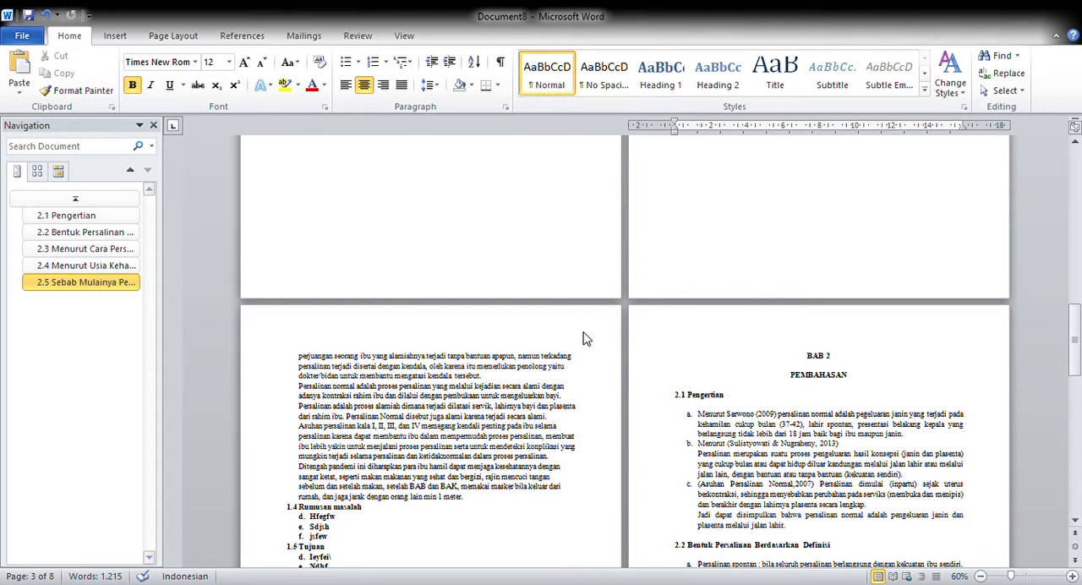
- Review the BAB 1, BAB 2 and DAFTAR PUSTAKA pages, and return to the cover and KATA PENGANTAR
scroll(821, 306, down, 1)
scroll(820, 306, down, 7)
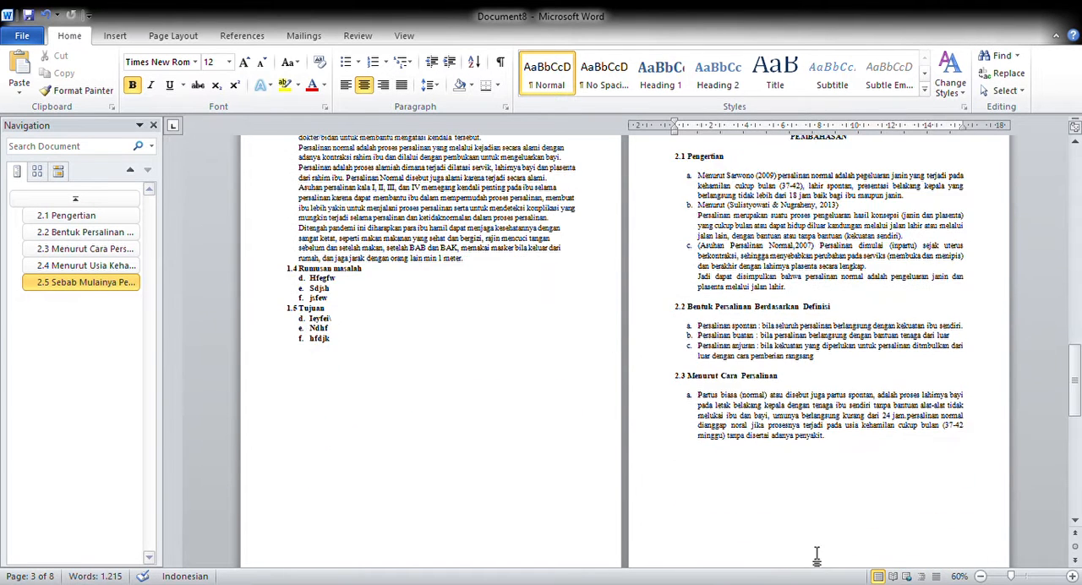
scroll(590, 479, down, 8)
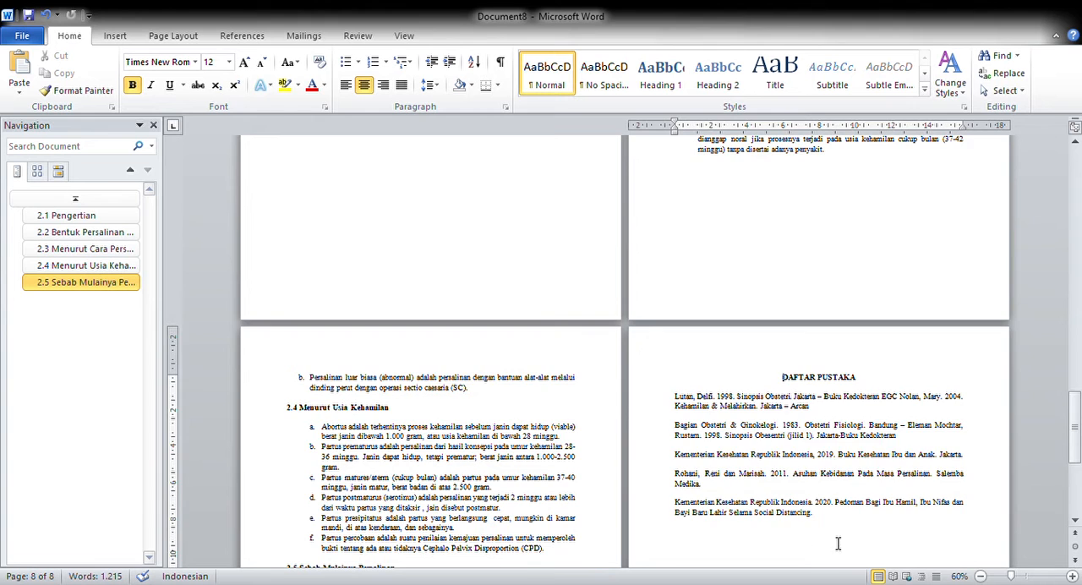
scroll(806, 538, down, 1)
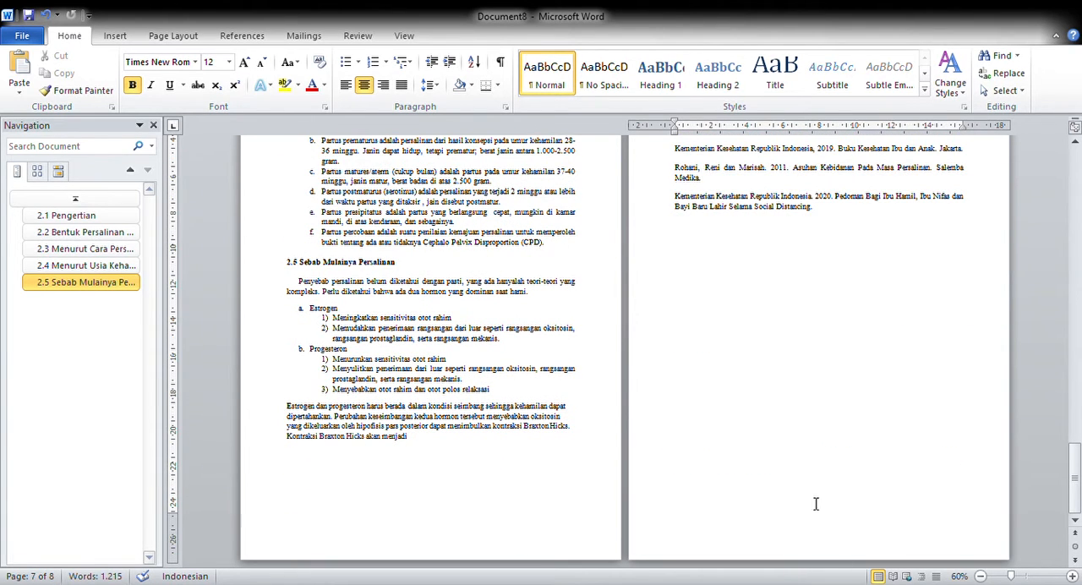
scroll(833, 517, up, 18)
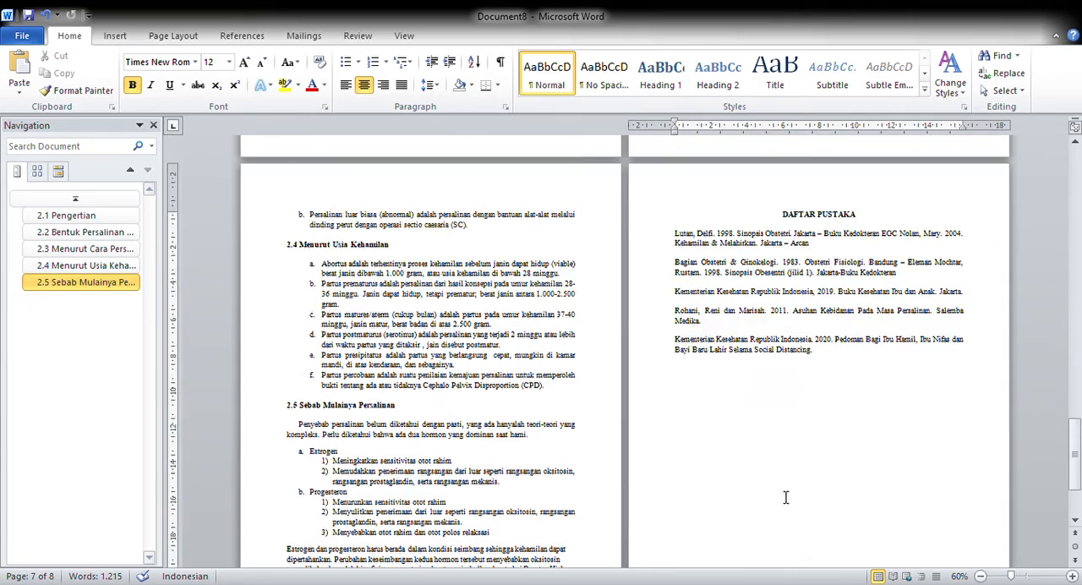
scroll(792, 423, up, 12)
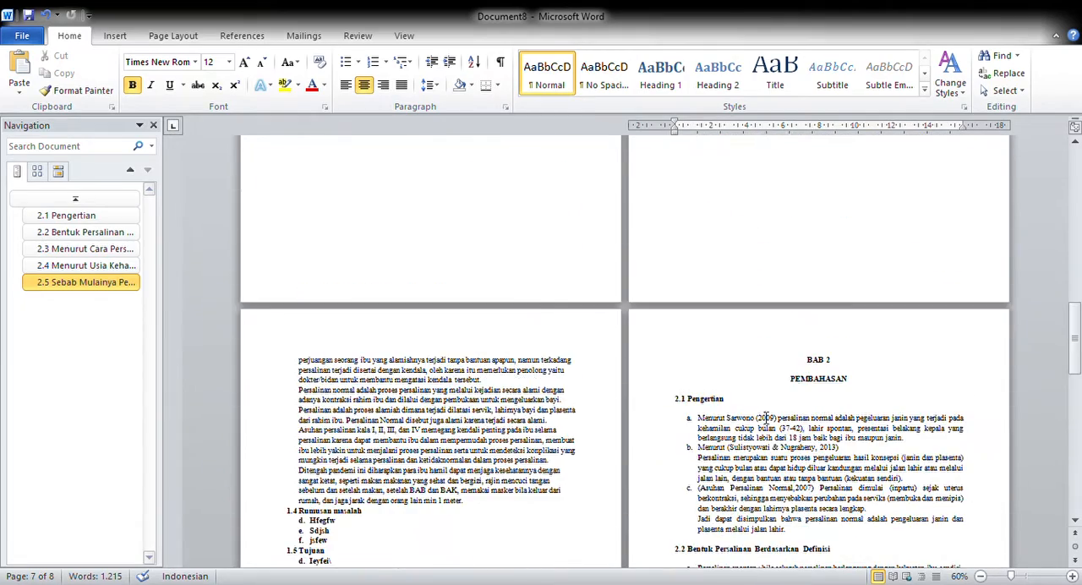
scroll(703, 365, up, 10)
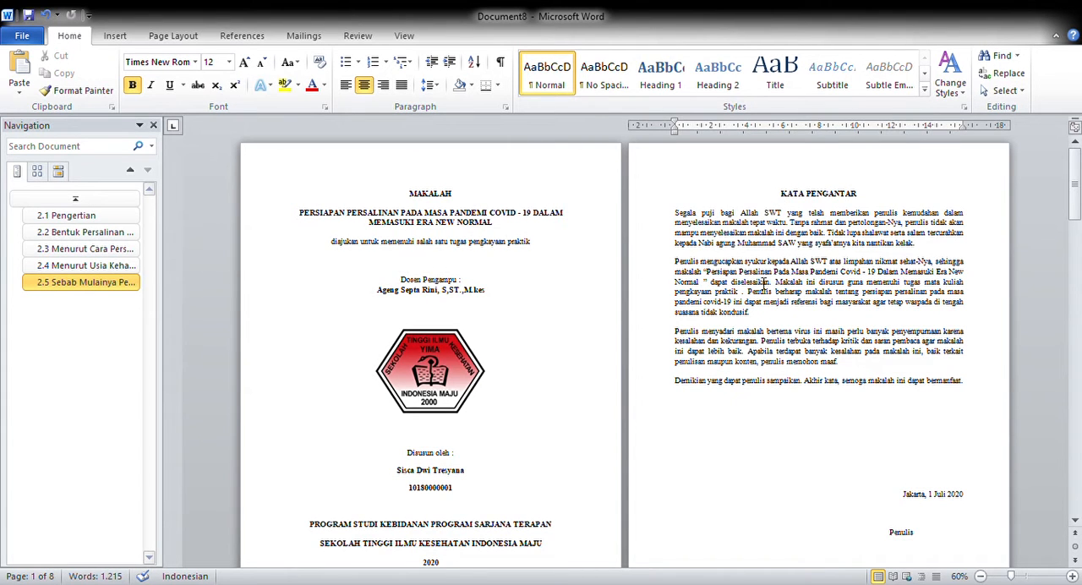
- Insert a centred page number in the Section 2 footer on KATA PENGANTAR and format it as lowercase Roman numerals starting at i
scroll(759, 389, down, 3)
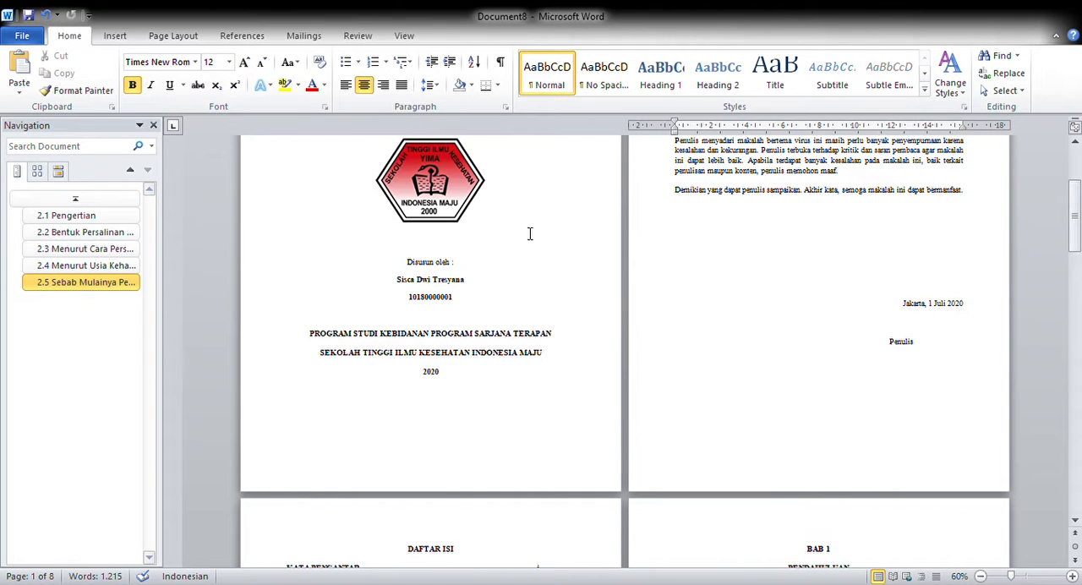
double_click(811, 471)
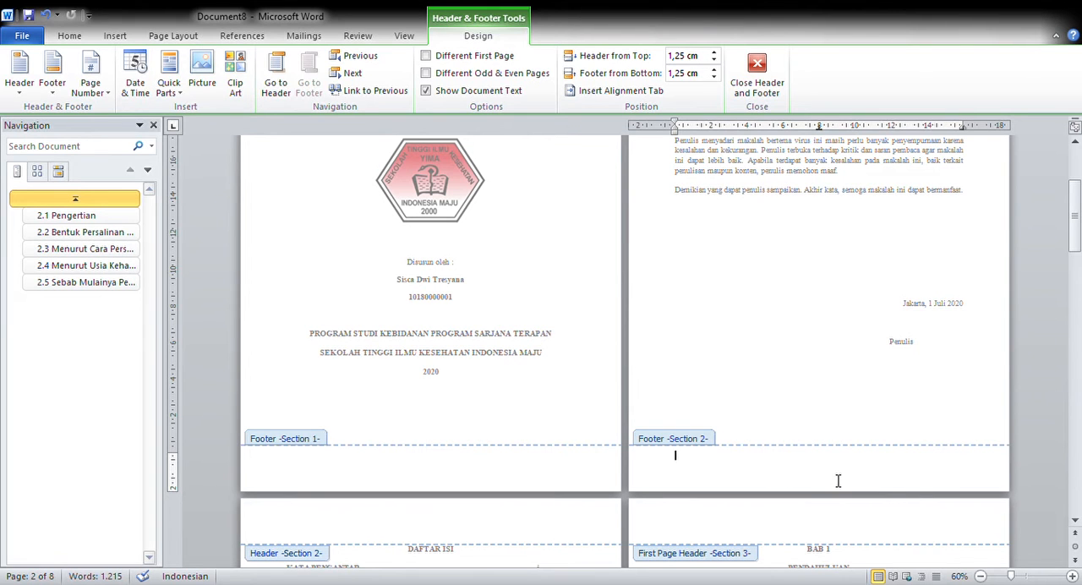
click(96, 90)
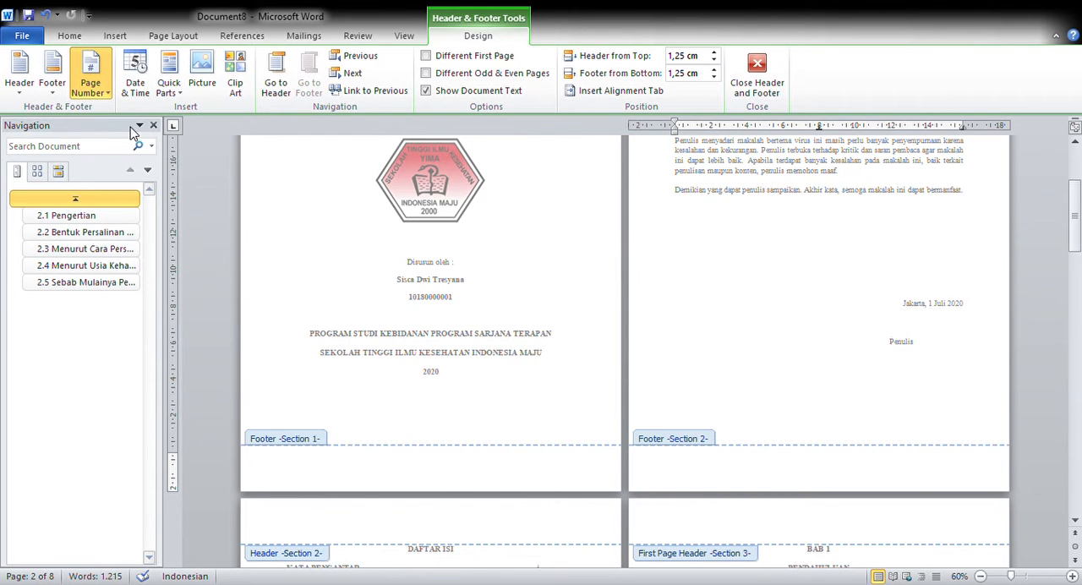
click(375, 261)
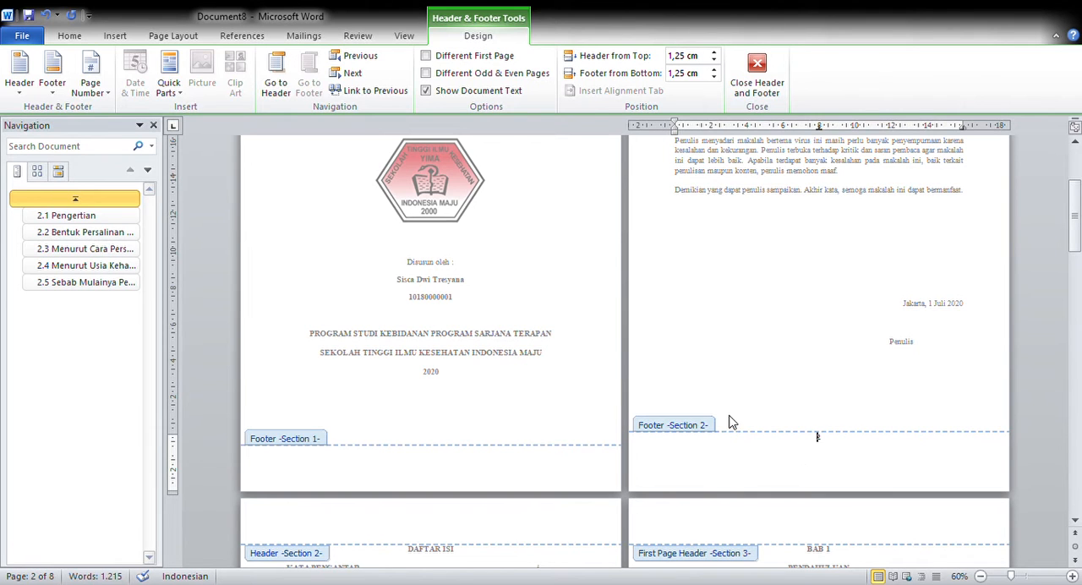
click(99, 99)
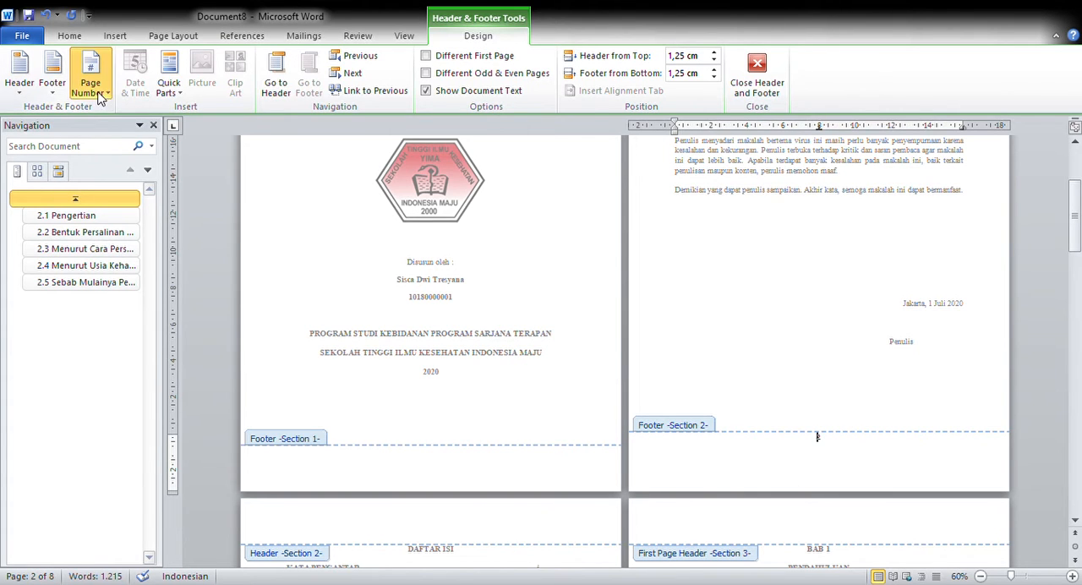
click(126, 183)
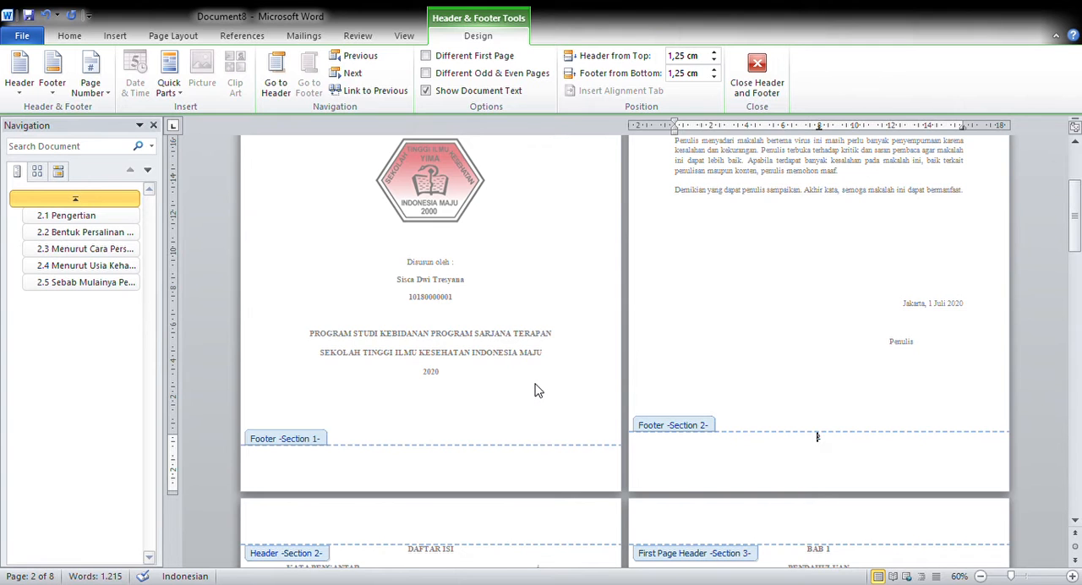
- Check the footer page numbers on the KATA PENGANTAR and DAFTAR ISI pages against the cover and BAB 1 footers
scroll(538, 390, up, 1)
scroll(824, 521, down, 2)
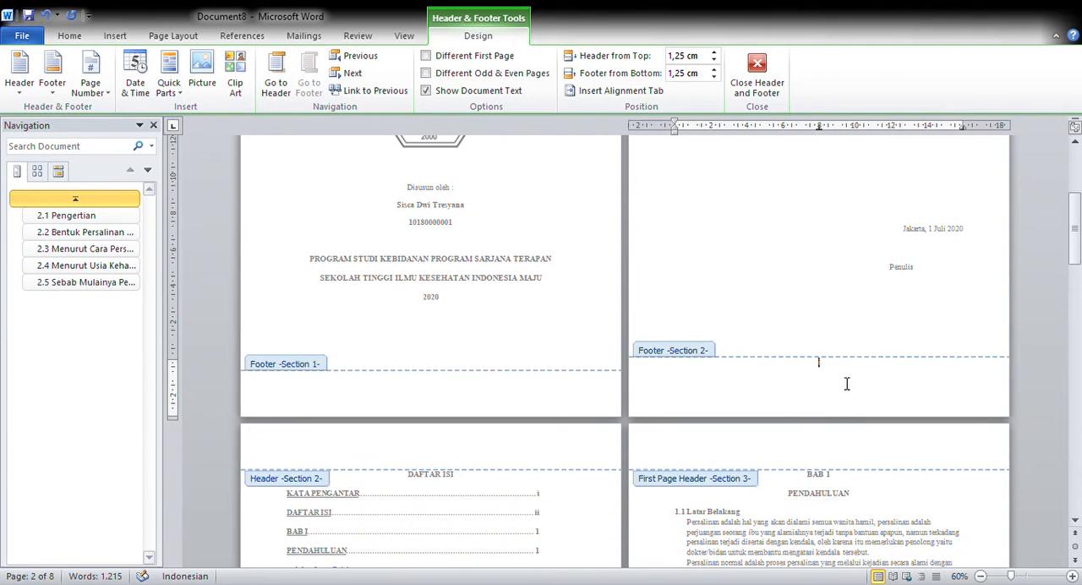
scroll(415, 454, down, 5)
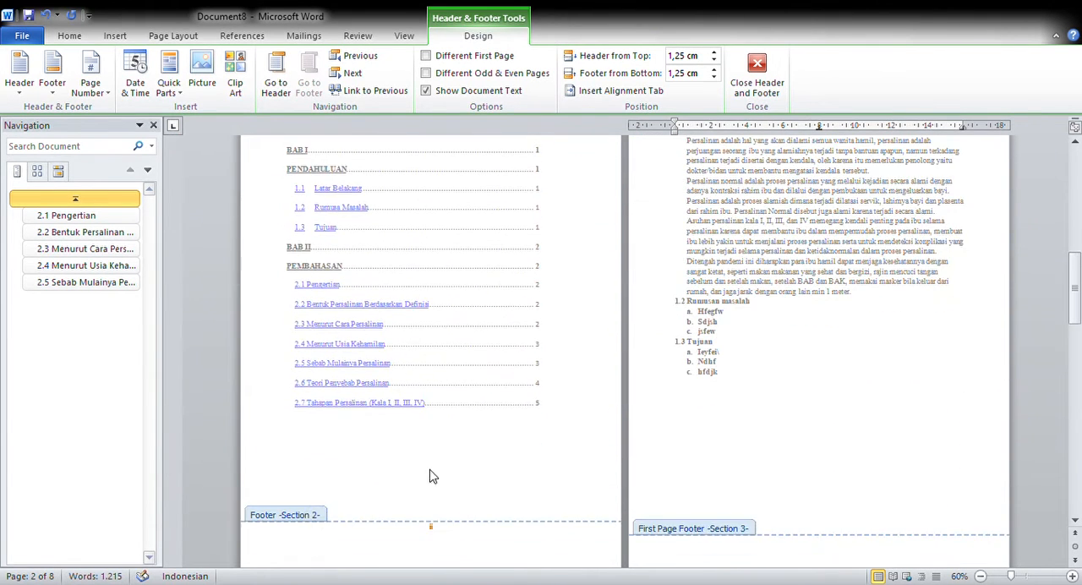
scroll(426, 526, down, 1)
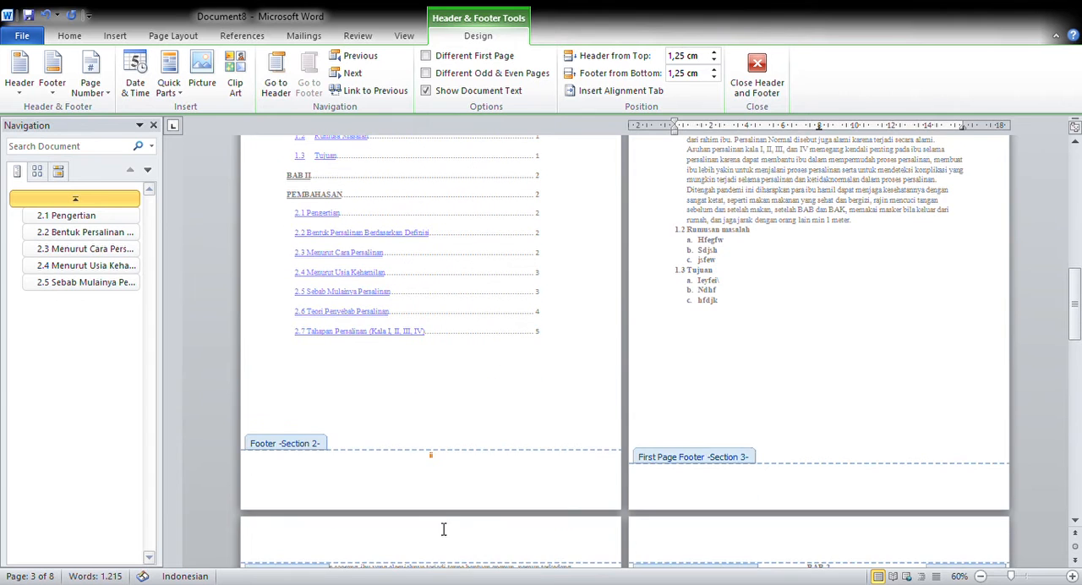
scroll(592, 423, up, 2)
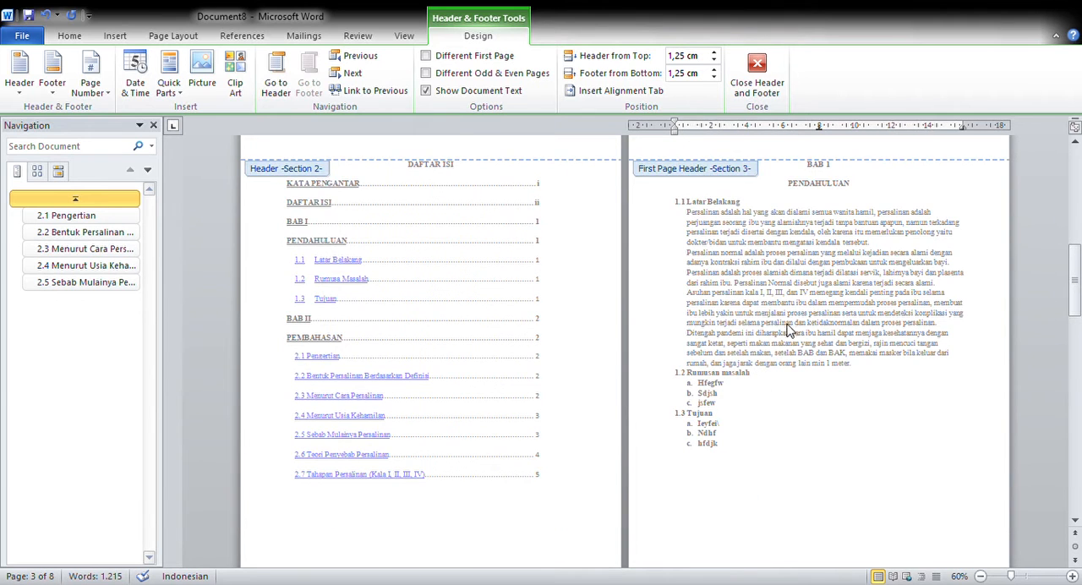
scroll(791, 331, up, 1)
scroll(643, 315, up, 1)
scroll(761, 334, up, 2)
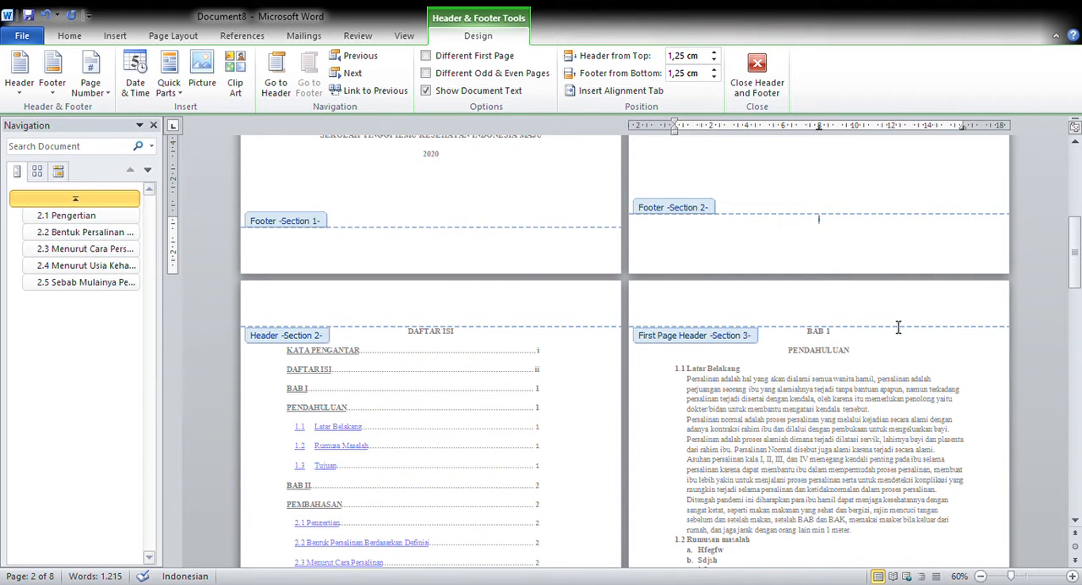
- Insert a centred page number in the first page footer of BAB 1 and set Section 3 numbering to start at 1
scroll(828, 375, down, 5)
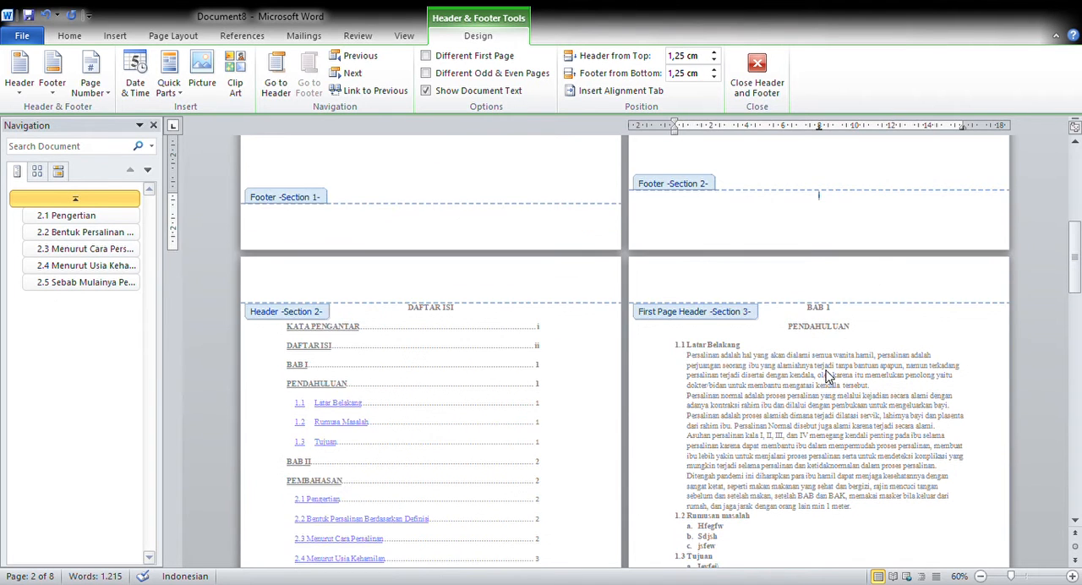
click(804, 488)
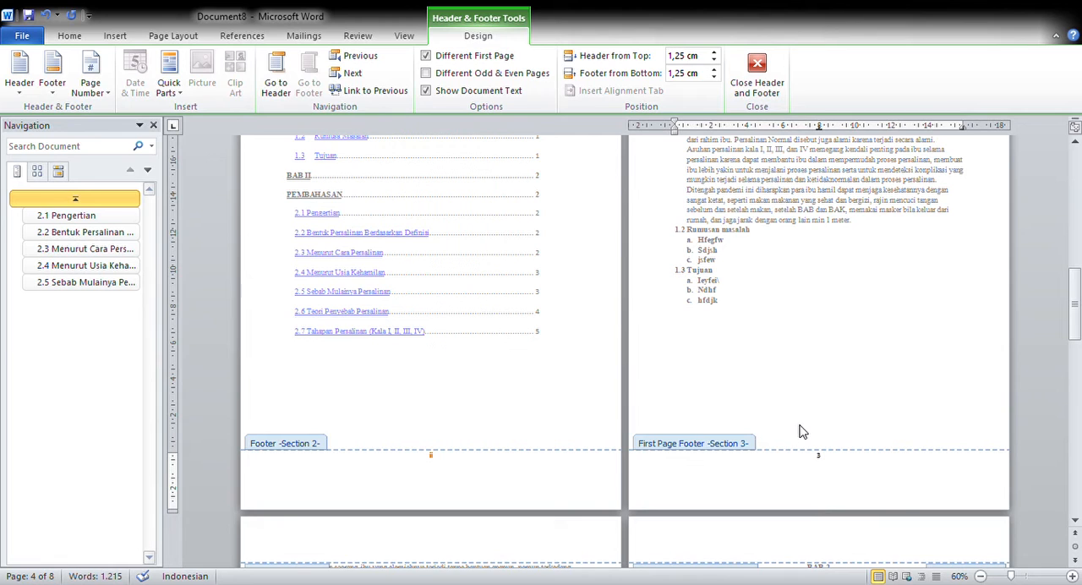
click(93, 98)
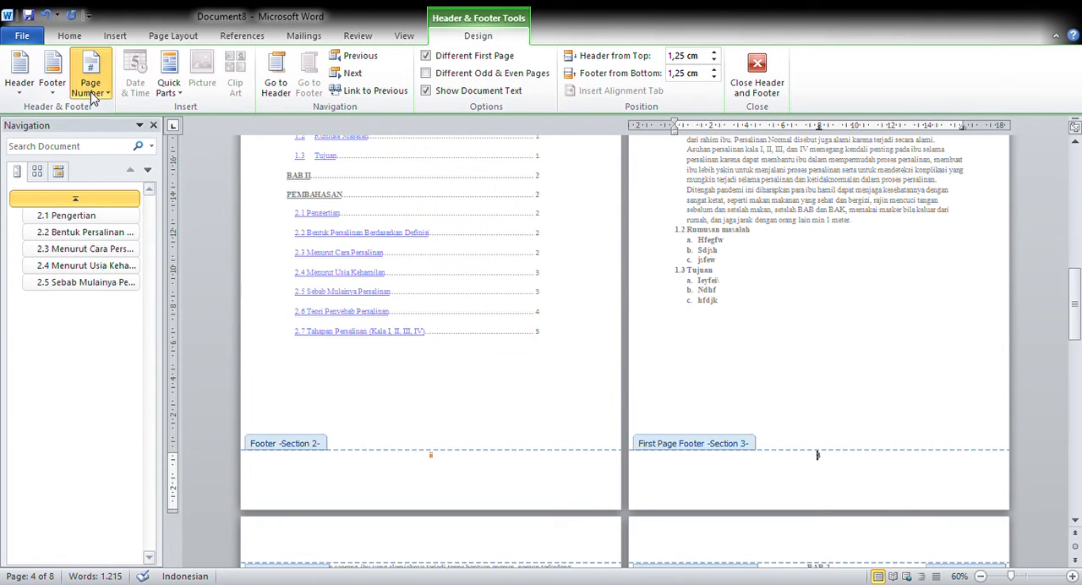
click(124, 185)
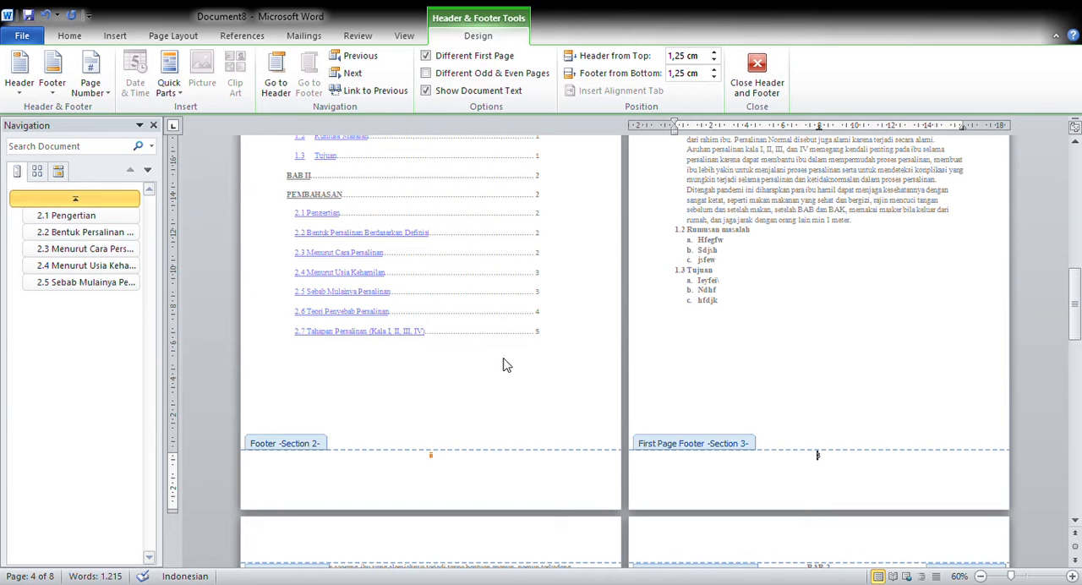
- Examine the page numbering on the first and following pages of BAB 1 and on the BAB 2 opening page
scroll(819, 474, down, 2)
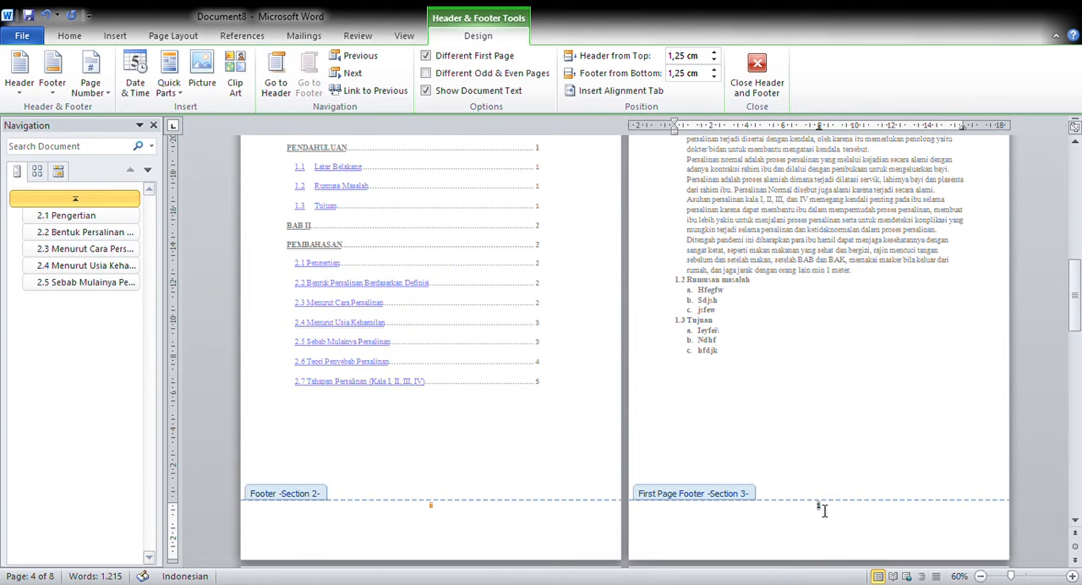
scroll(816, 440, down, 10)
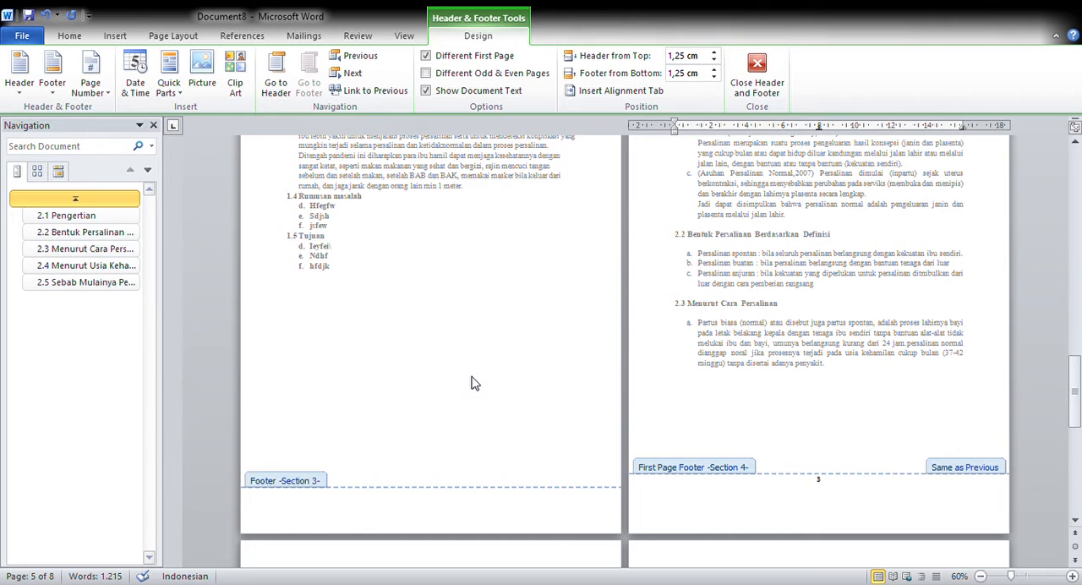
scroll(457, 372, up, 3)
scroll(475, 389, up, 2)
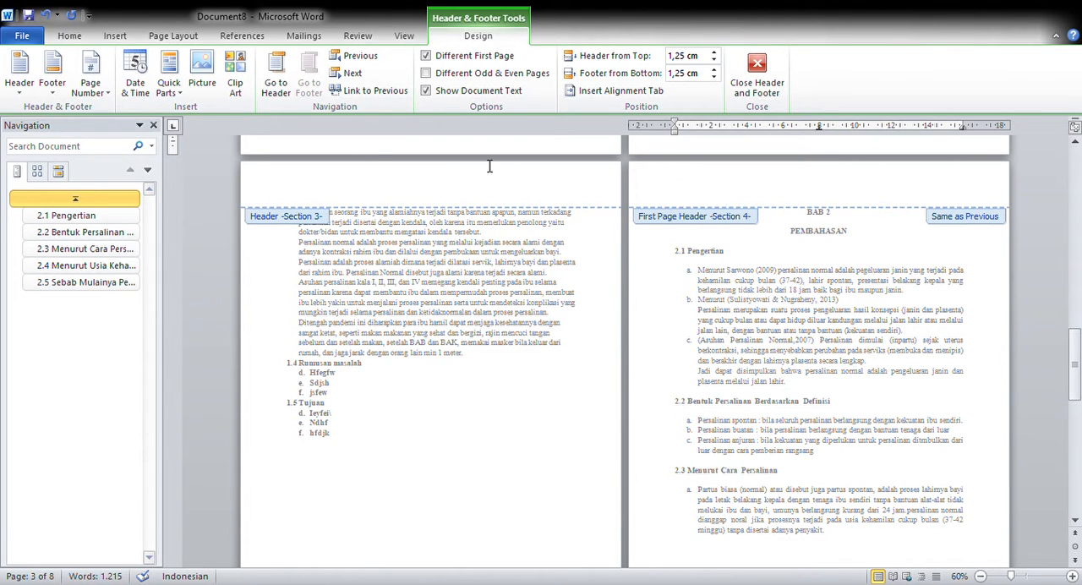
scroll(454, 306, up, 3)
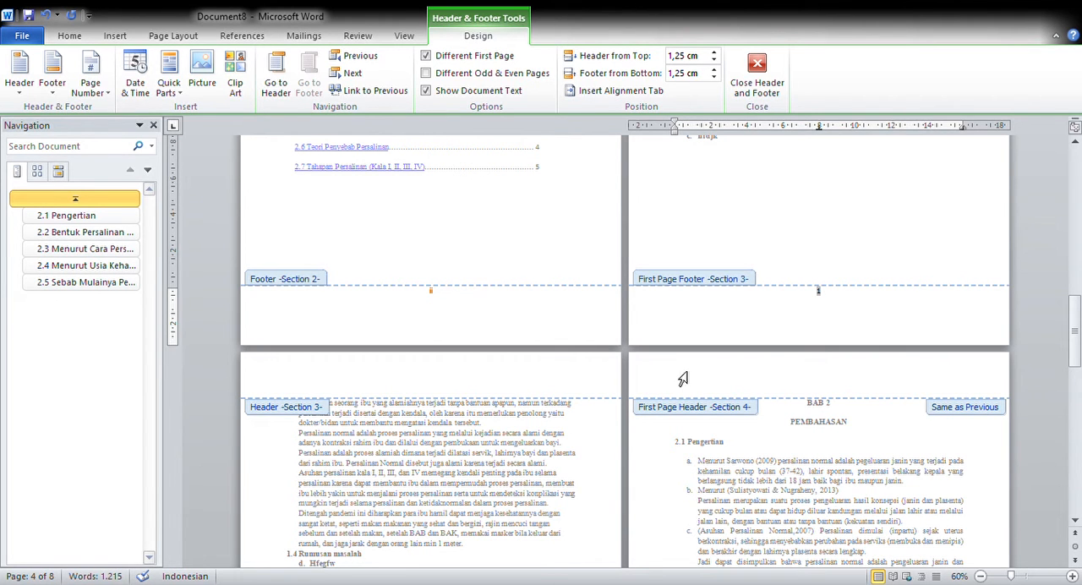
scroll(699, 316, up, 10)
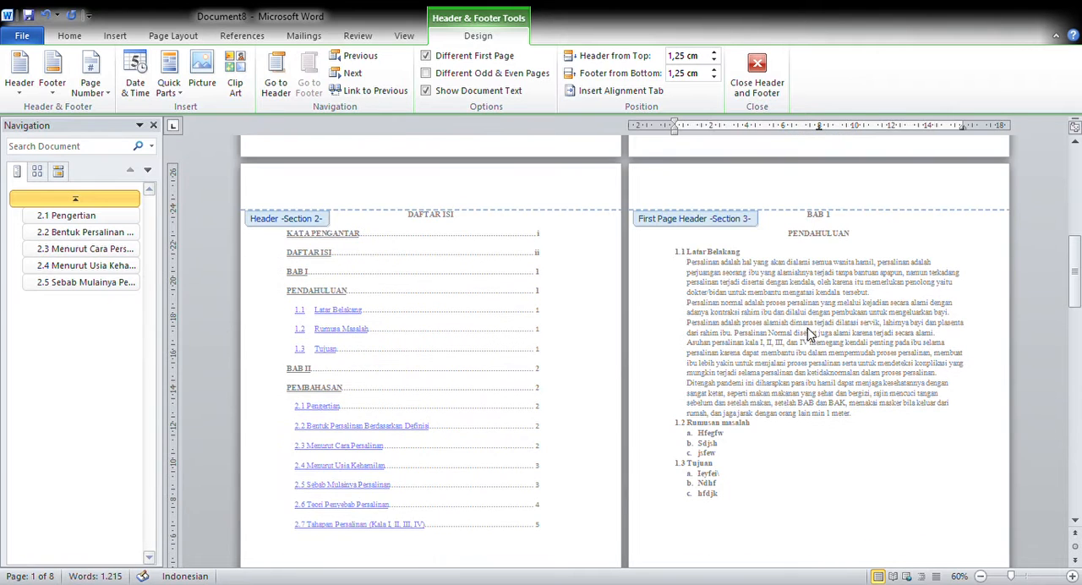
- Insert a right-aligned page number in the Section 3 header on the second page of BAB 1
scroll(552, 466, down, 2)
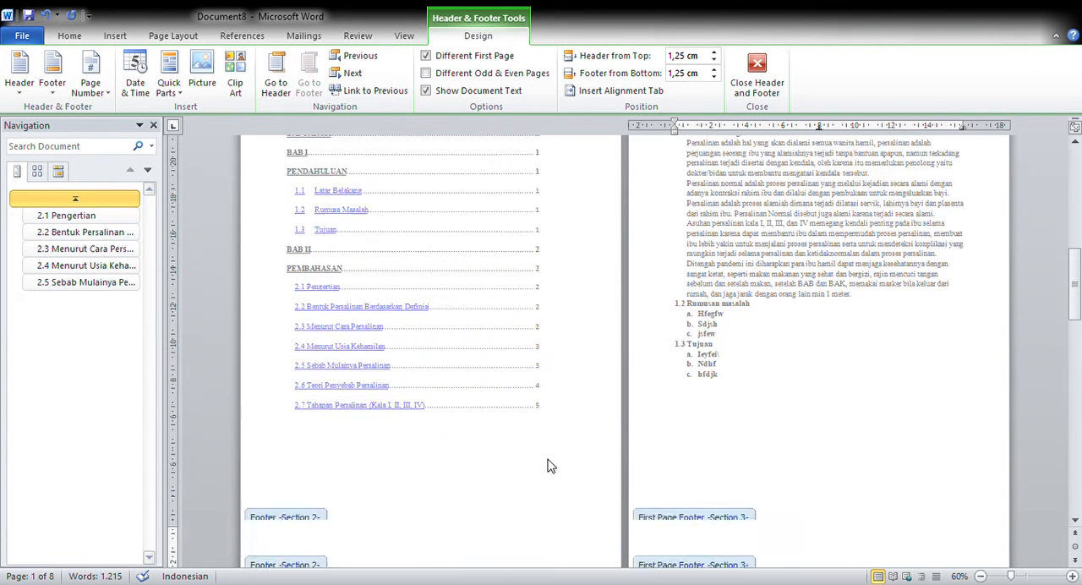
scroll(552, 466, down, 6)
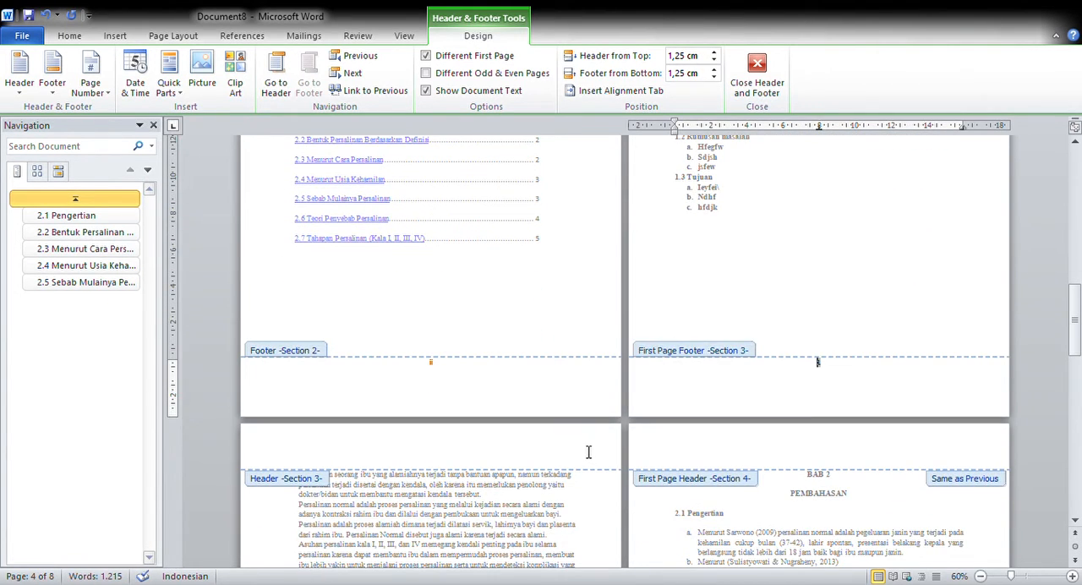
click(589, 452)
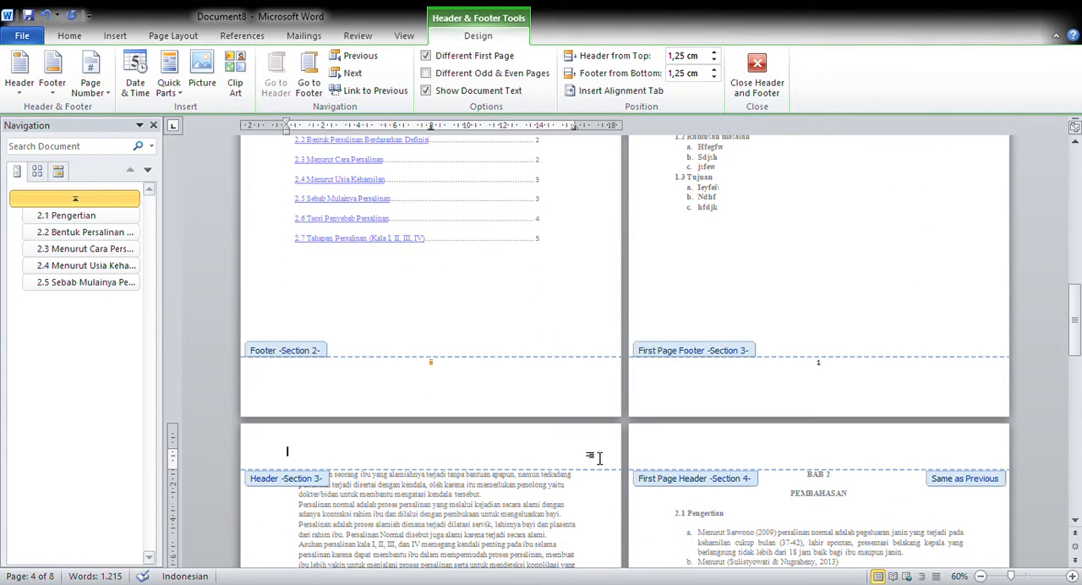
click(97, 88)
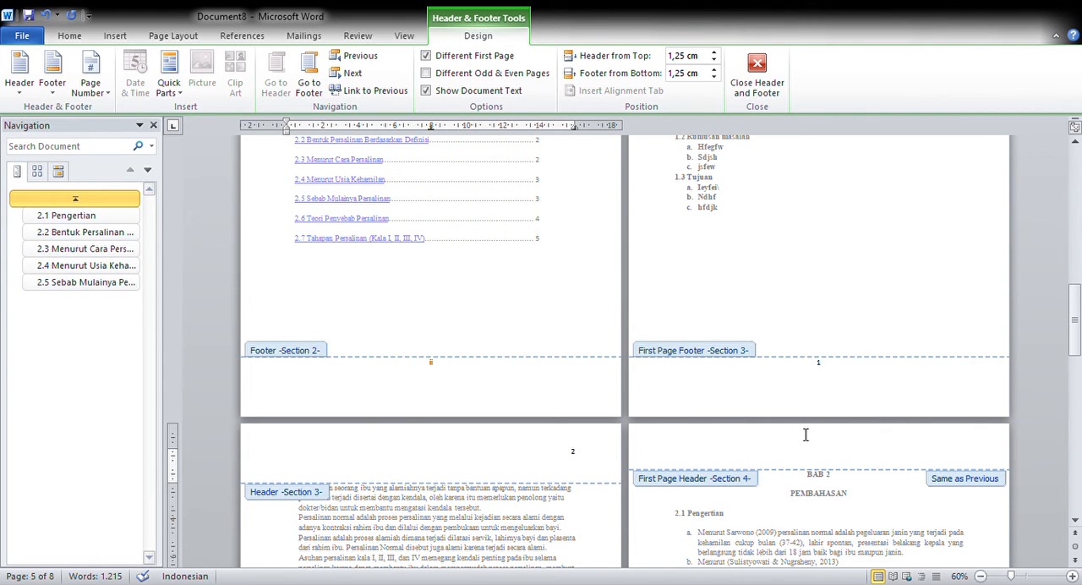
- Check the header and footer page numbers on the BAB 2 opening page against the preceding BAB 1 page
scroll(726, 453, down, 1)
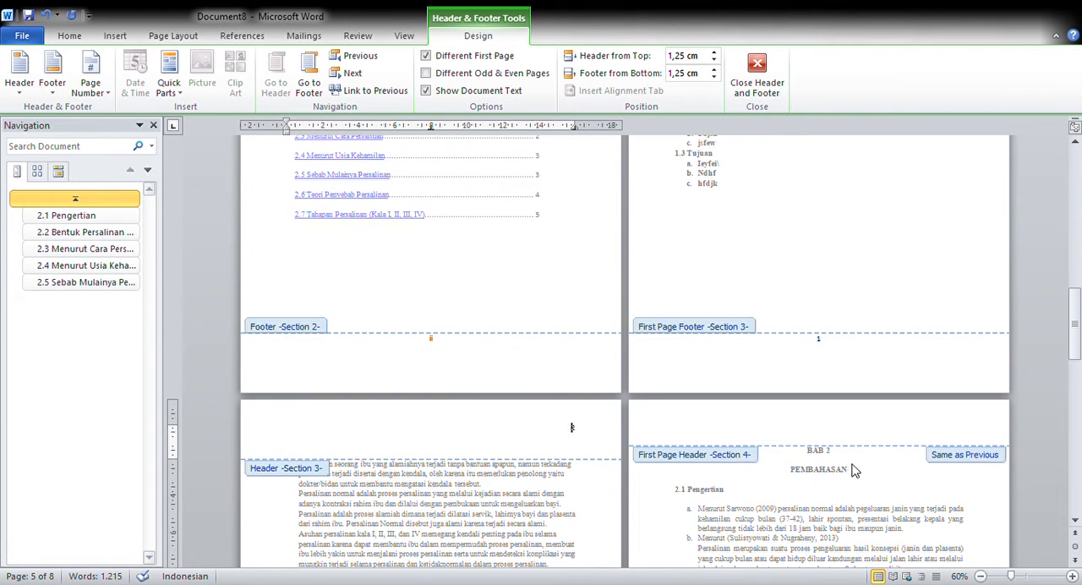
scroll(832, 430, down, 15)
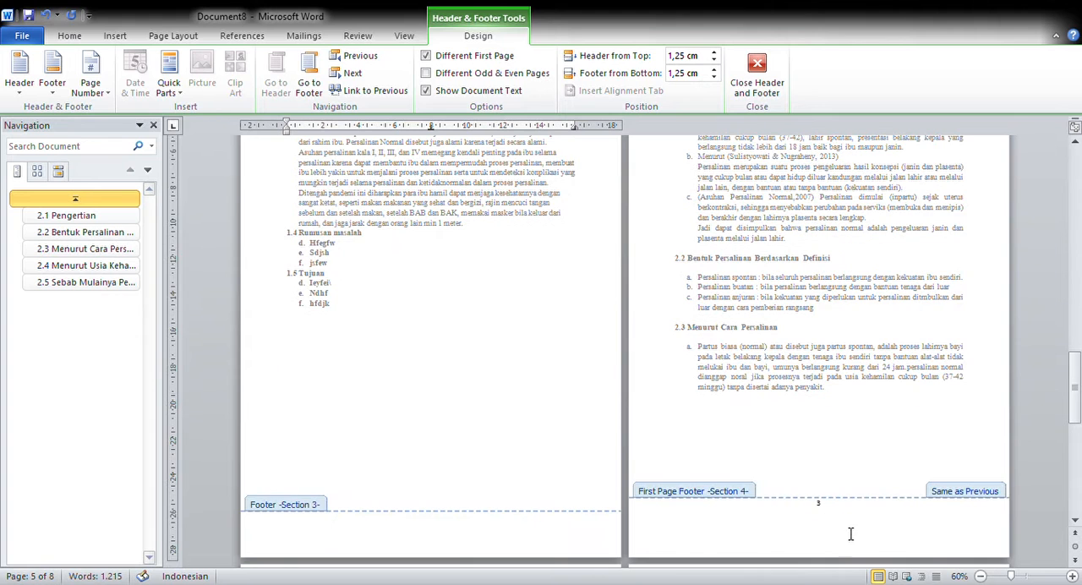
scroll(830, 473, up, 8)
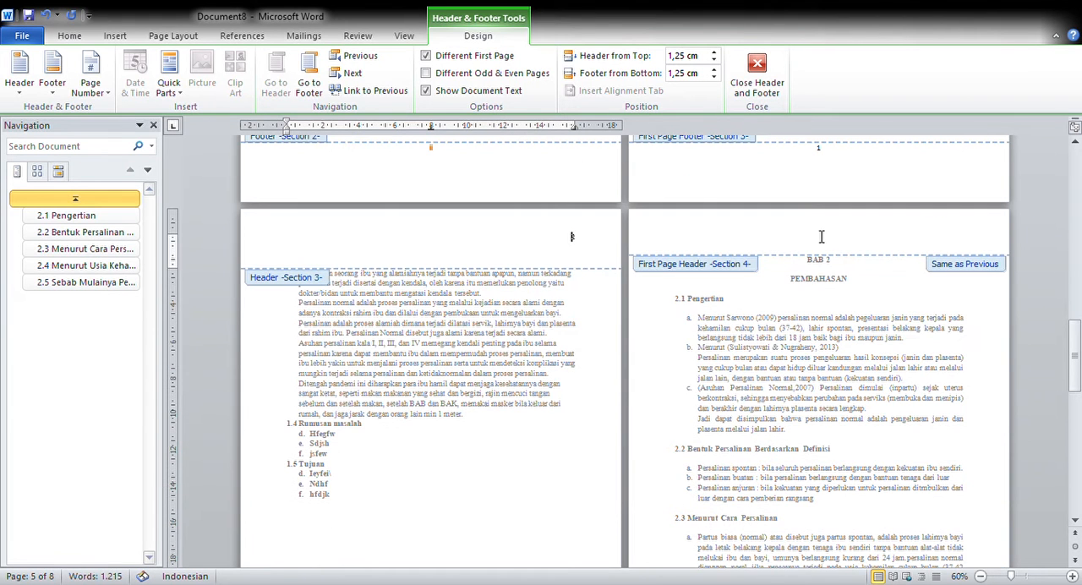
scroll(801, 541, down, 10)
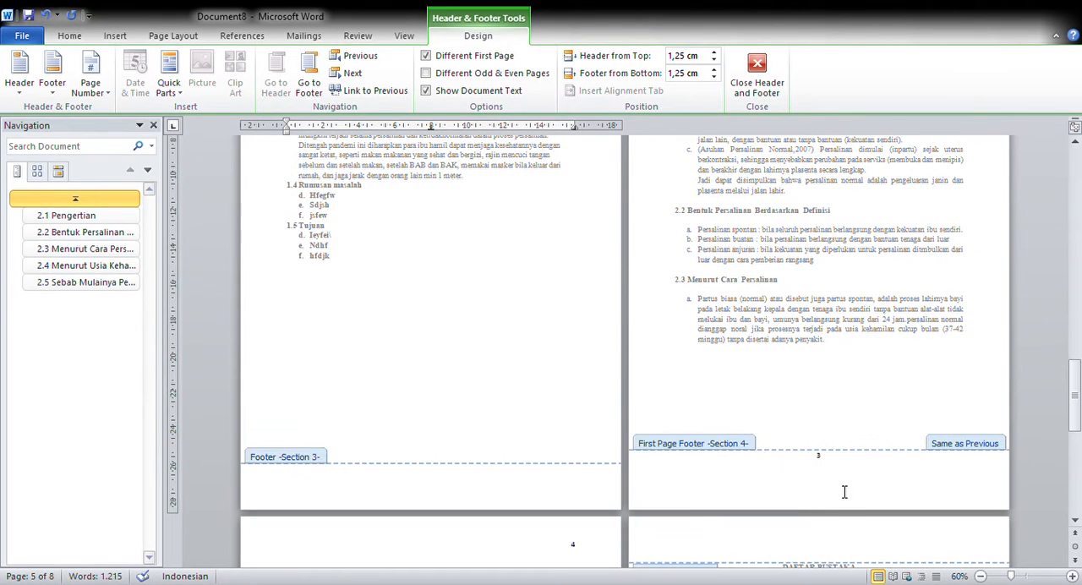
scroll(762, 303, up, 7)
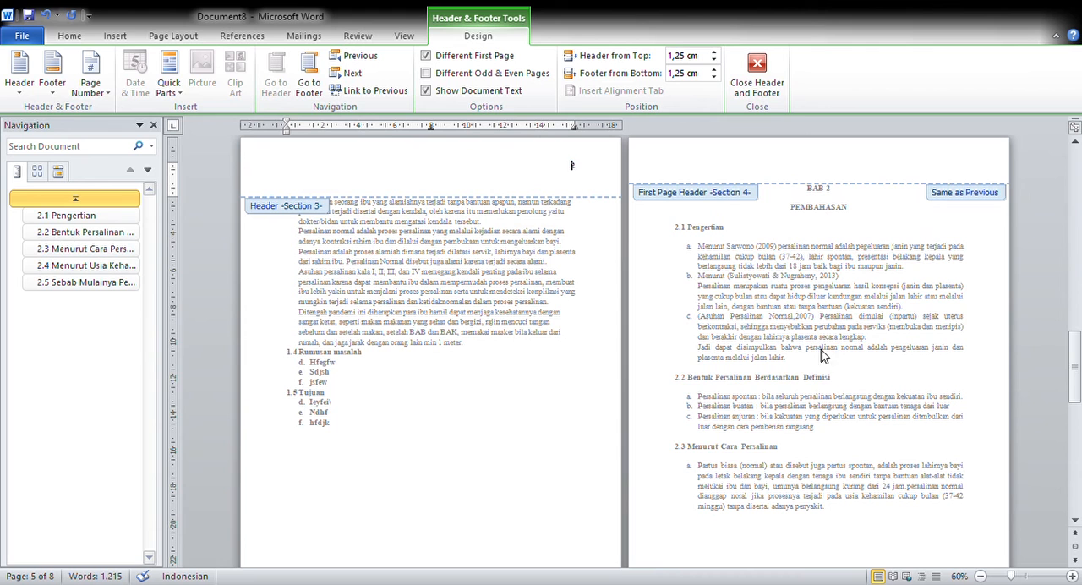
- Examine the header and footer page numbers of the BAB 2 pages and the DAFTAR PUSTAKA header against the BAB 1 pages
click(780, 171)
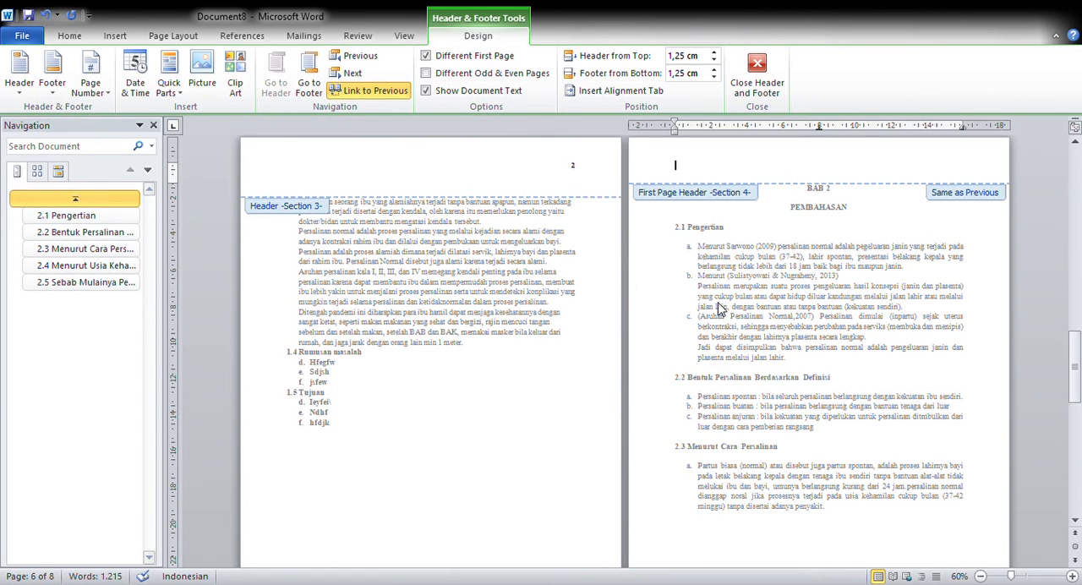
scroll(819, 255, up, 4)
scroll(818, 255, up, 3)
scroll(851, 244, up, 6)
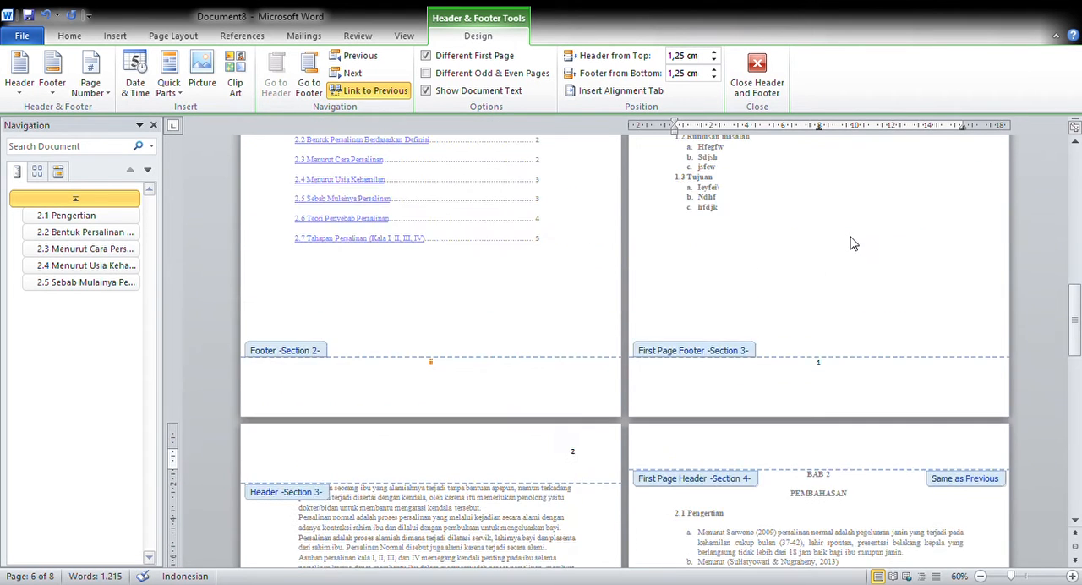
scroll(915, 403, down, 20)
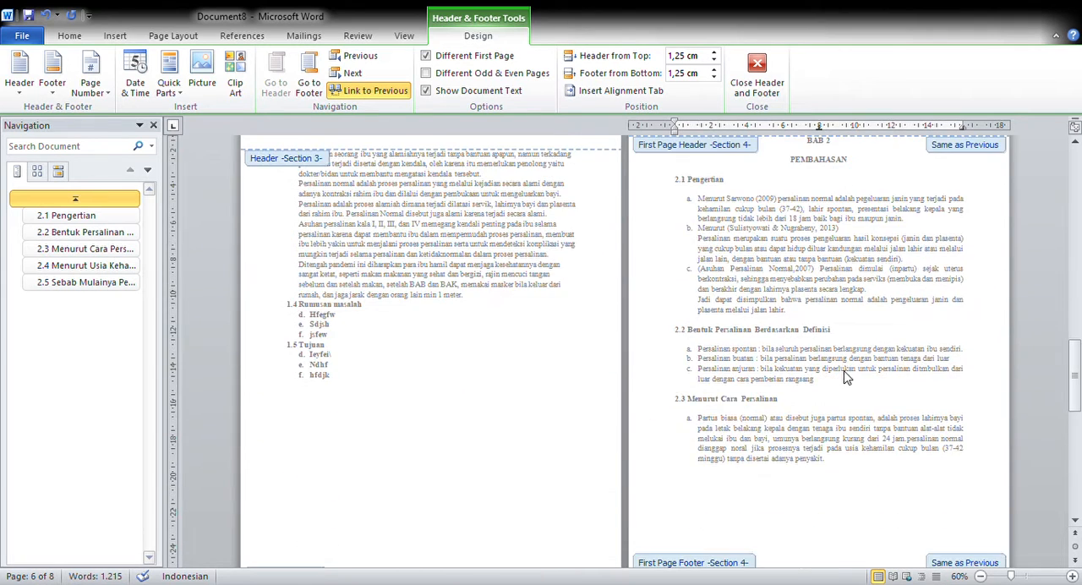
scroll(837, 413, down, 2)
scroll(833, 364, down, 3)
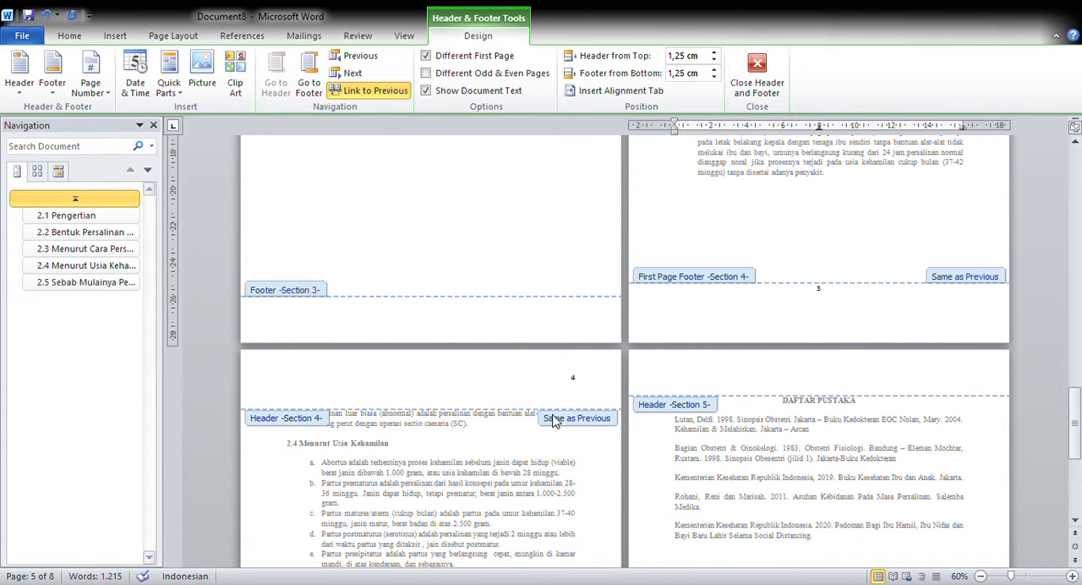
scroll(575, 414, down, 7)
scroll(774, 250, down, 1)
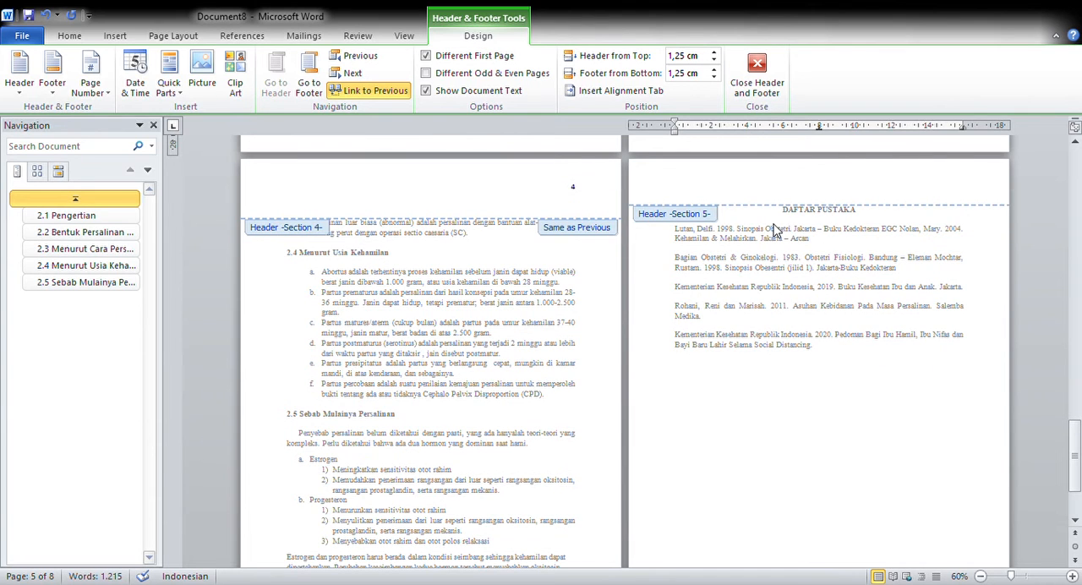
- Insert a centred page number in the Section 5 footer of the DAFTAR PUSTAKA page and close header and footer editing
scroll(812, 380, down, 5)
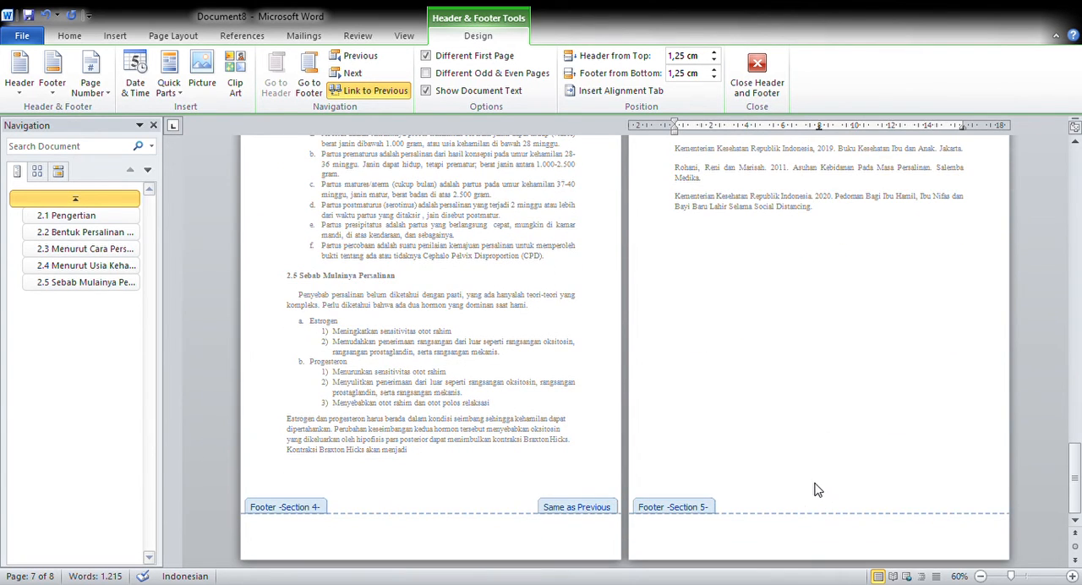
click(827, 536)
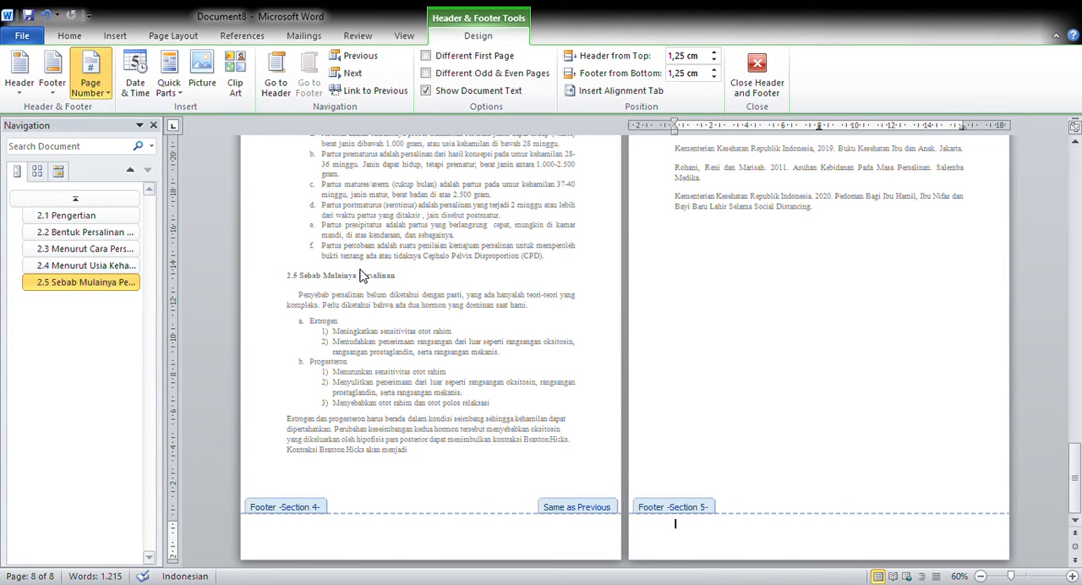
click(834, 514)
scroll(637, 447, up, 5)
click(771, 69)
- Review the page numbering on the cover, KATA PENGANTAR and DAFTAR ISI pages
scroll(719, 225, up, 10)
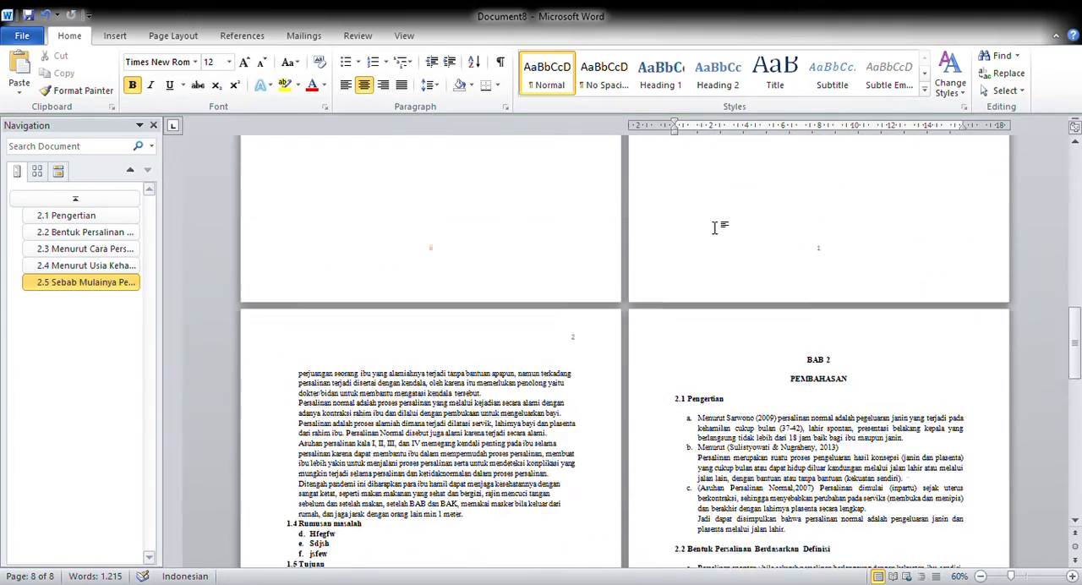
scroll(723, 226, up, 10)
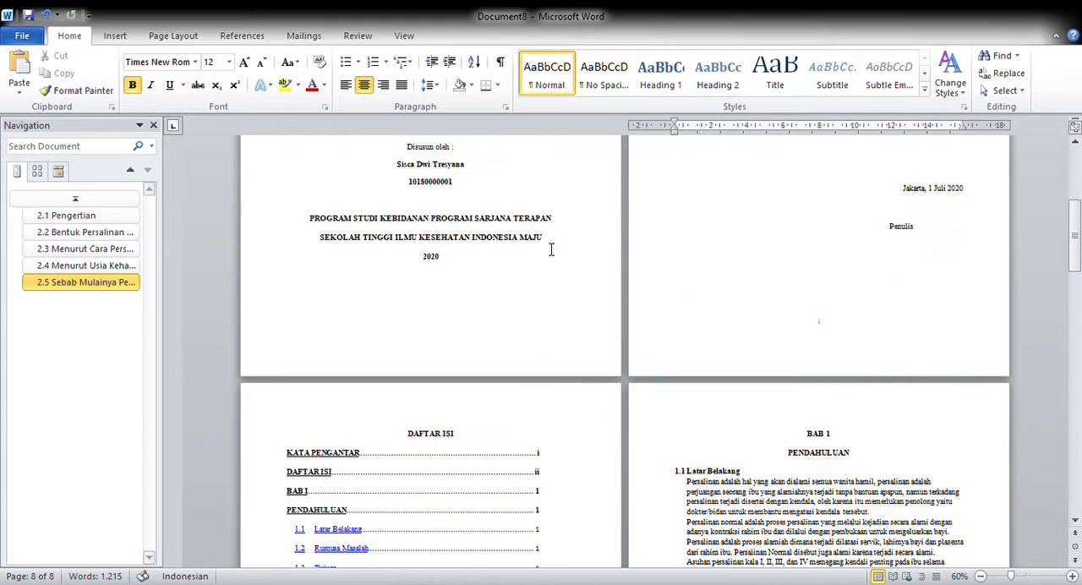
scroll(520, 316, up, 3)
scroll(499, 355, down, 4)
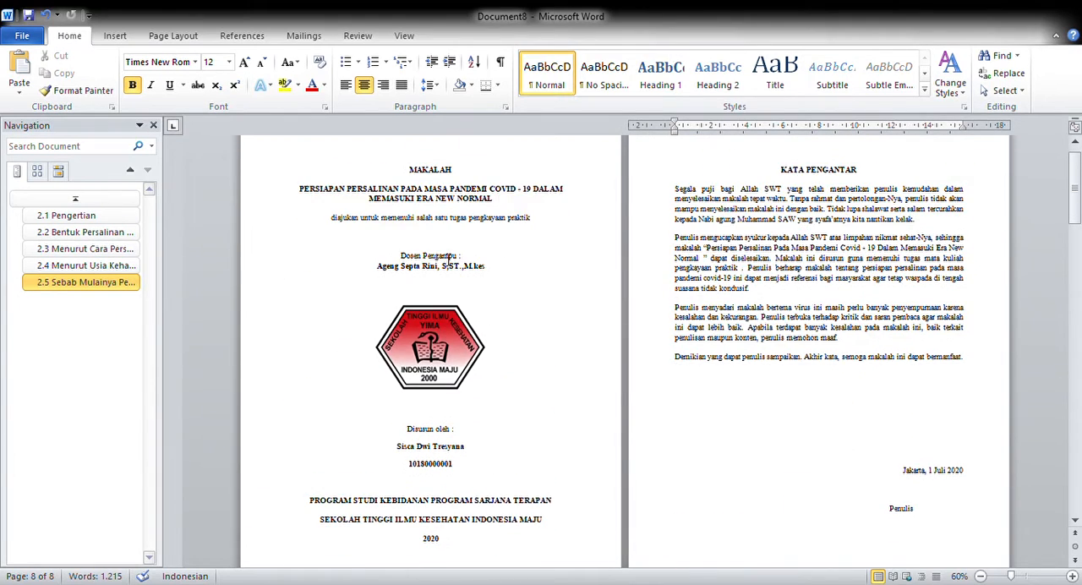
scroll(956, 514, down, 1)
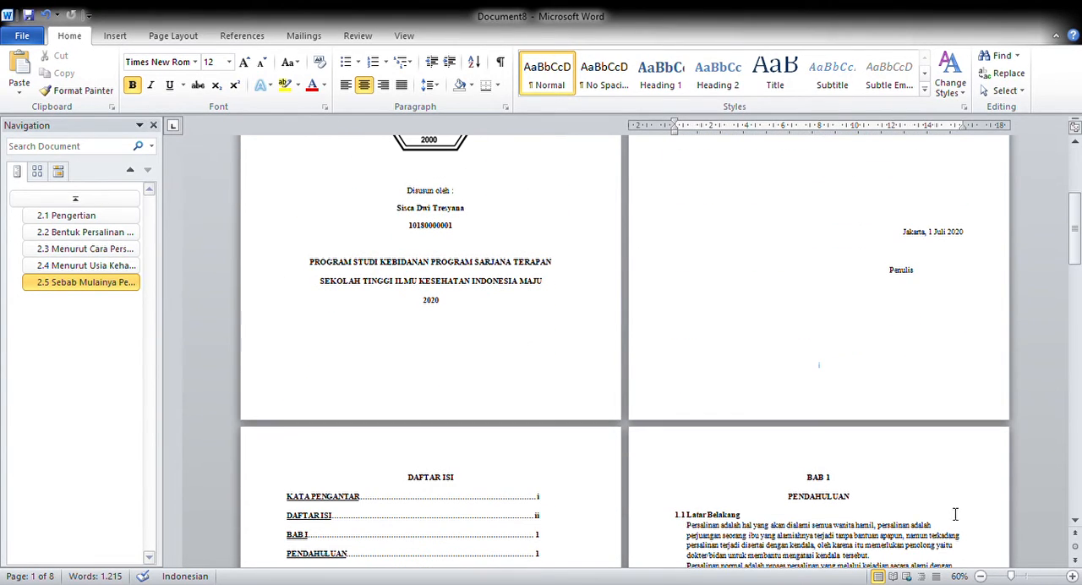
click(1027, 577)
scroll(693, 384, down, 20)
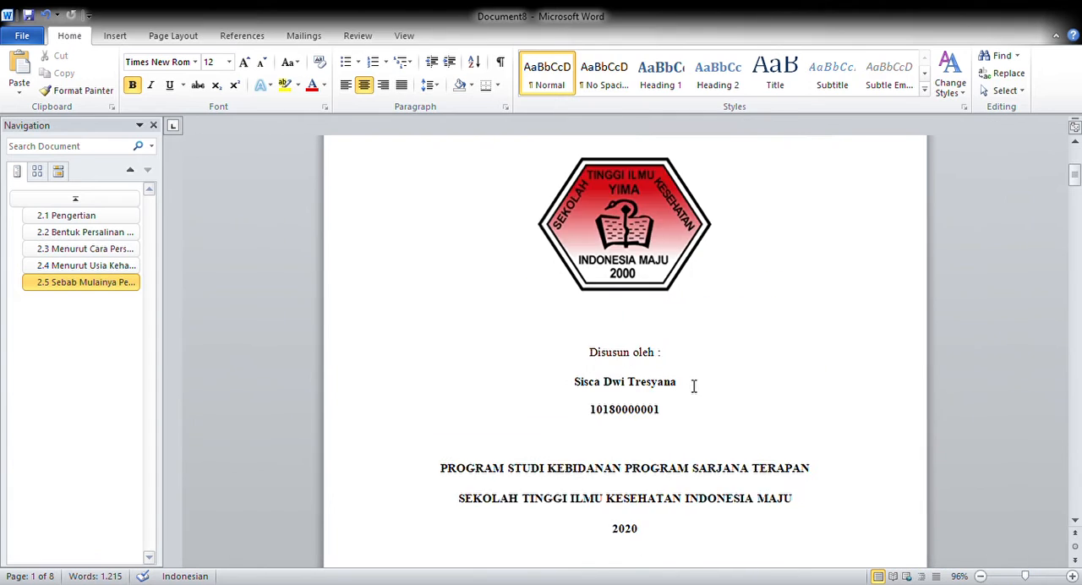
scroll(670, 460, down, 15)
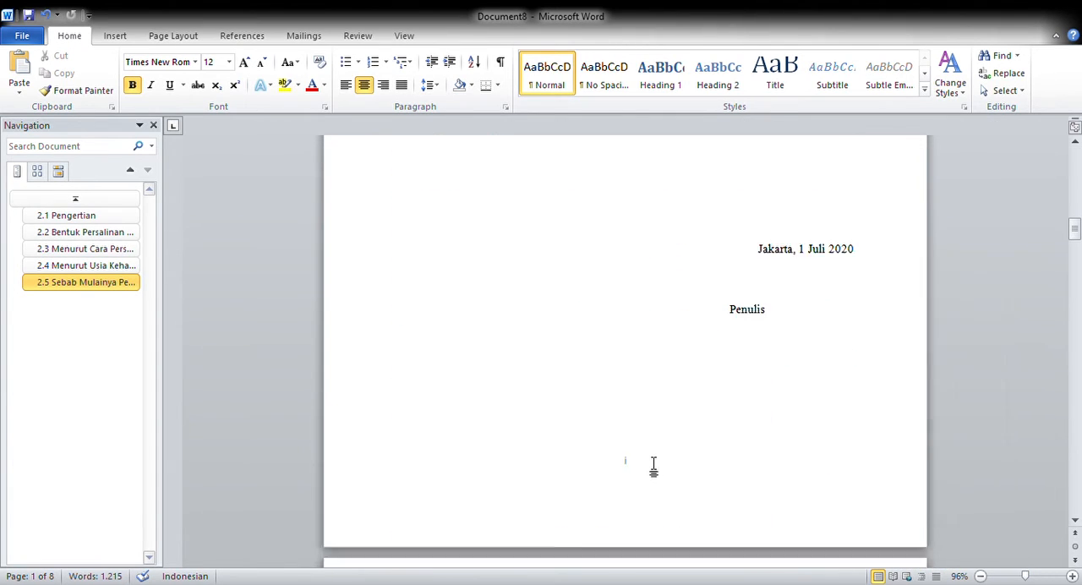
scroll(643, 414, down, 15)
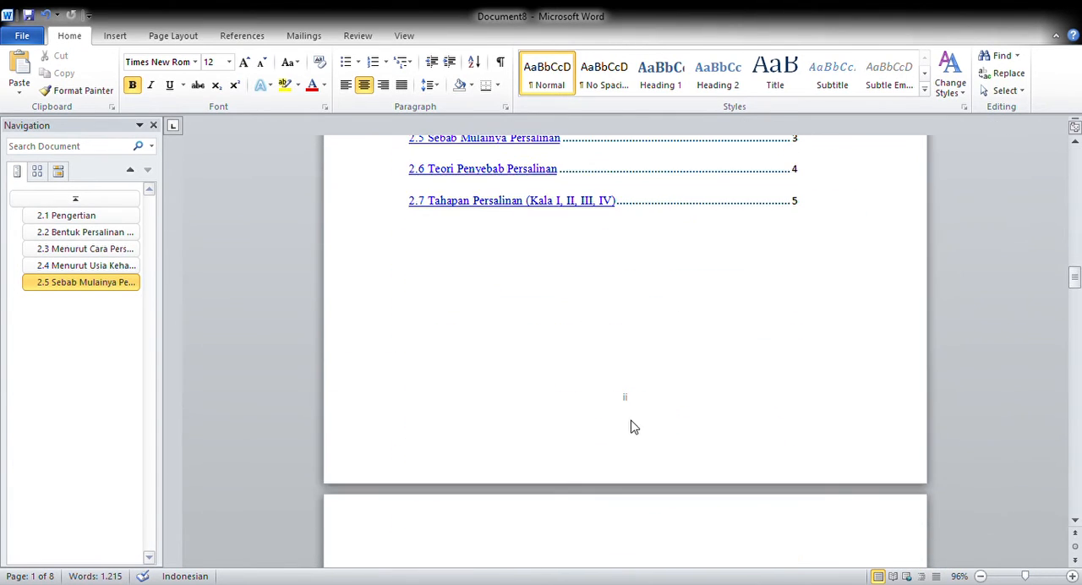
- Review the footer and header page numbers from BAB 1 through BAB 2 to the DAFTAR PUSTAKA page
scroll(651, 419, down, 6)
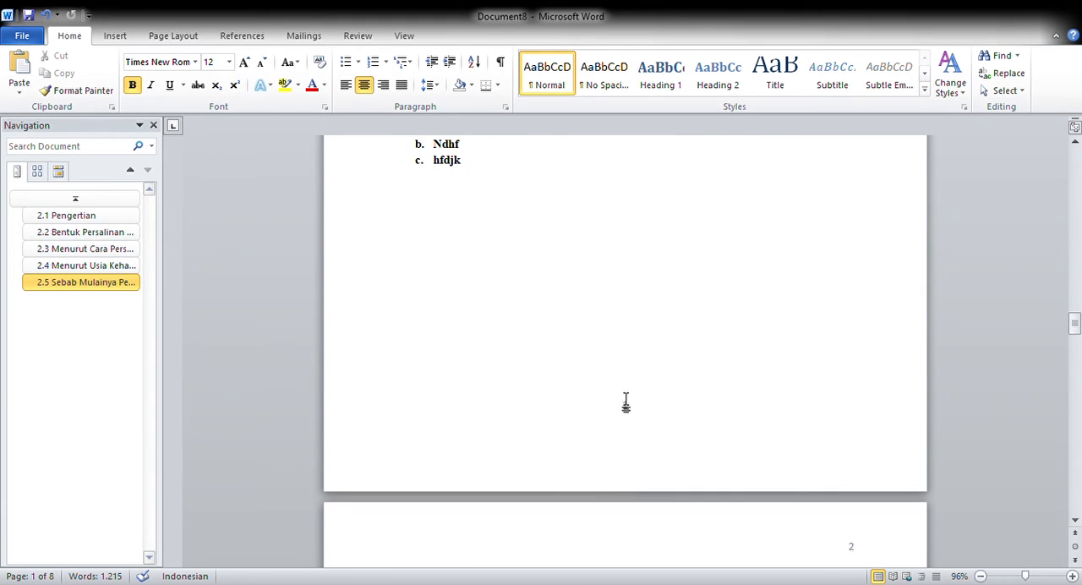
scroll(626, 401, down, 3)
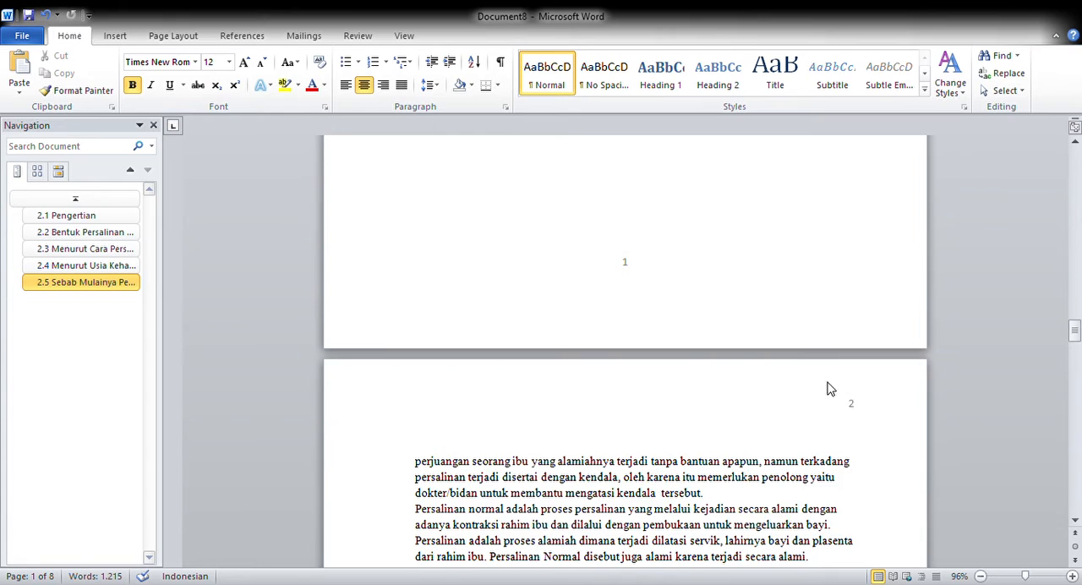
scroll(838, 397, down, 2)
scroll(846, 305, down, 5)
scroll(732, 446, down, 15)
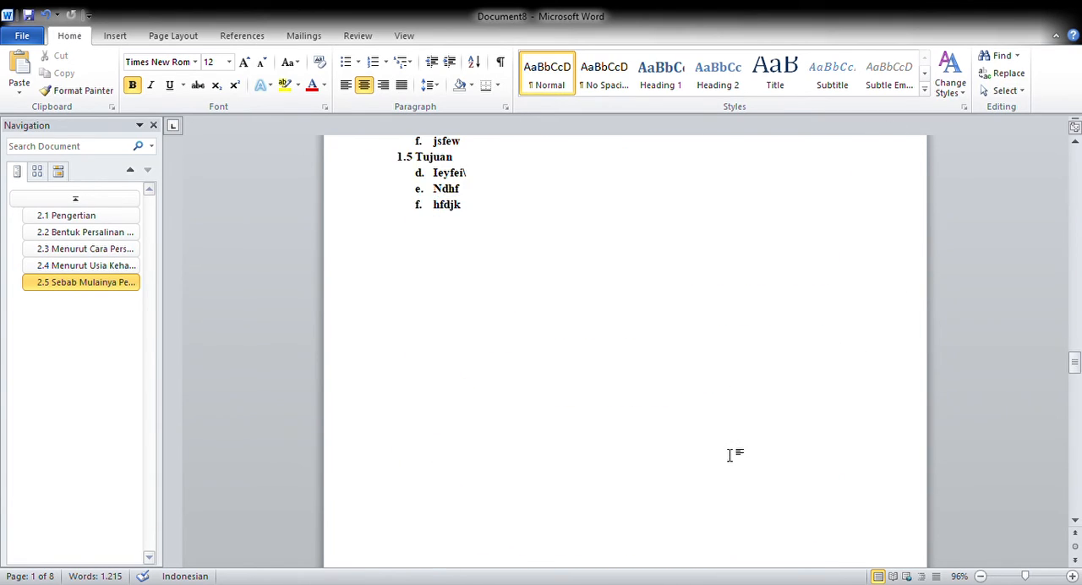
scroll(626, 448, down, 20)
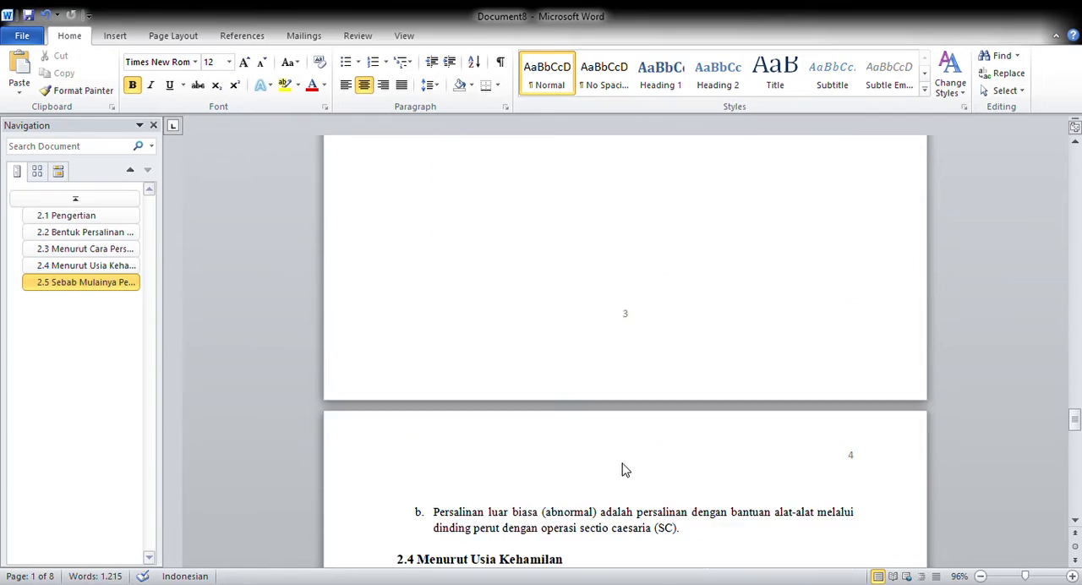
scroll(854, 374, down, 20)
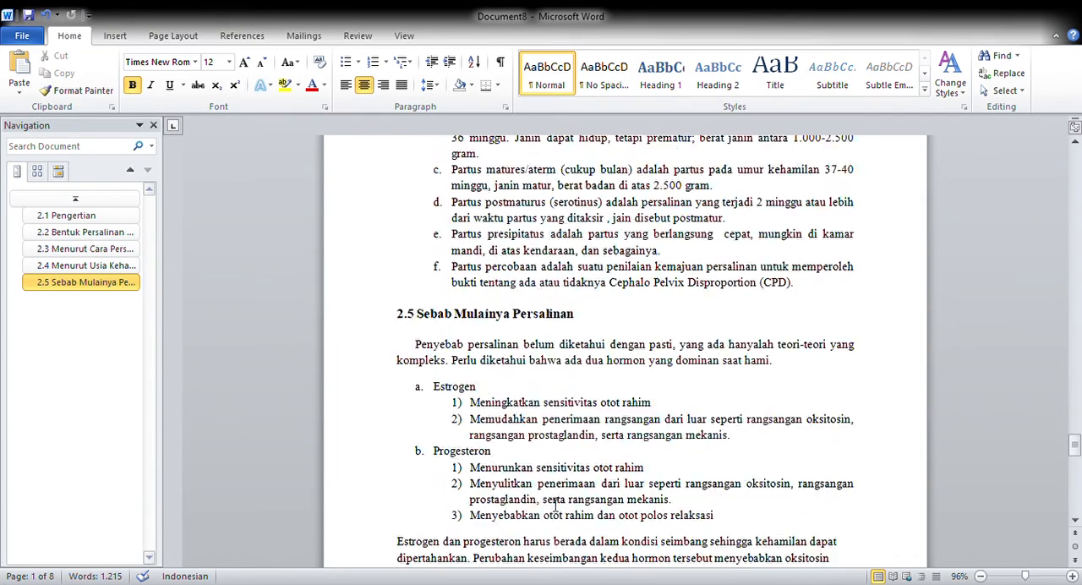
scroll(660, 474, down, 5)
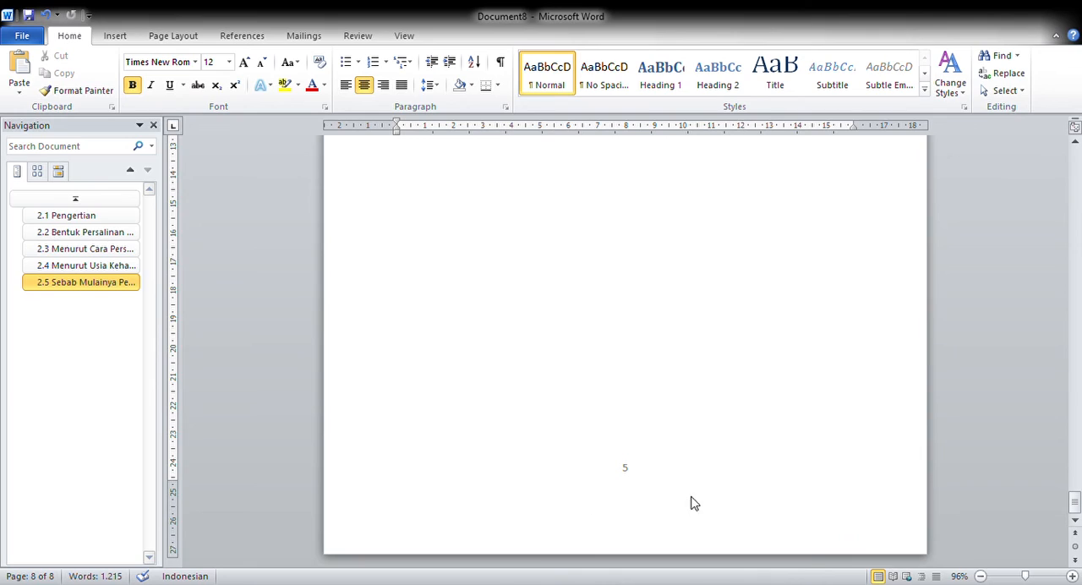
scroll(688, 506, up, 15)
scroll(707, 479, up, 15)
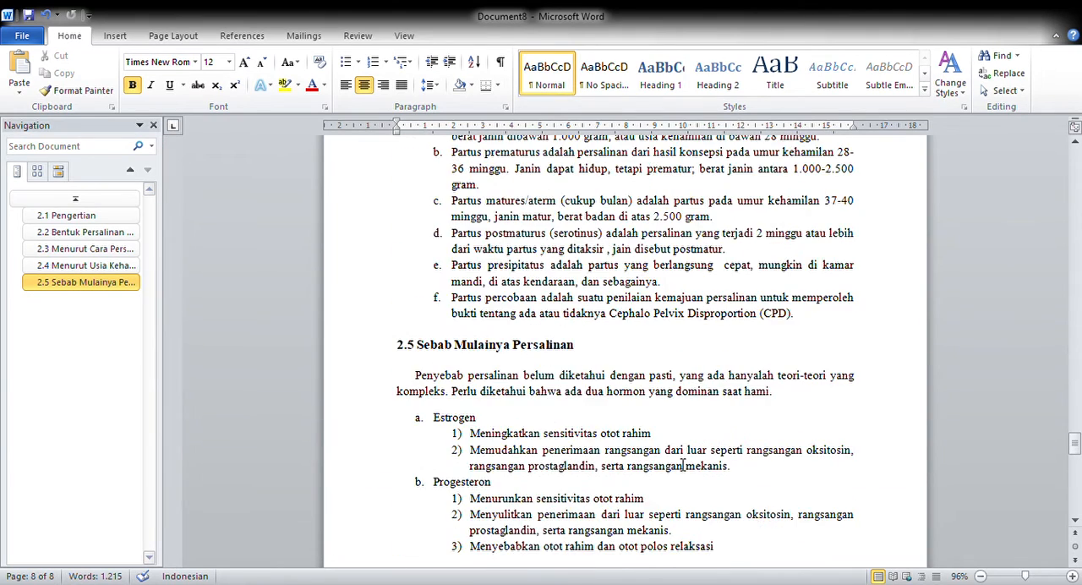
click(1014, 576)
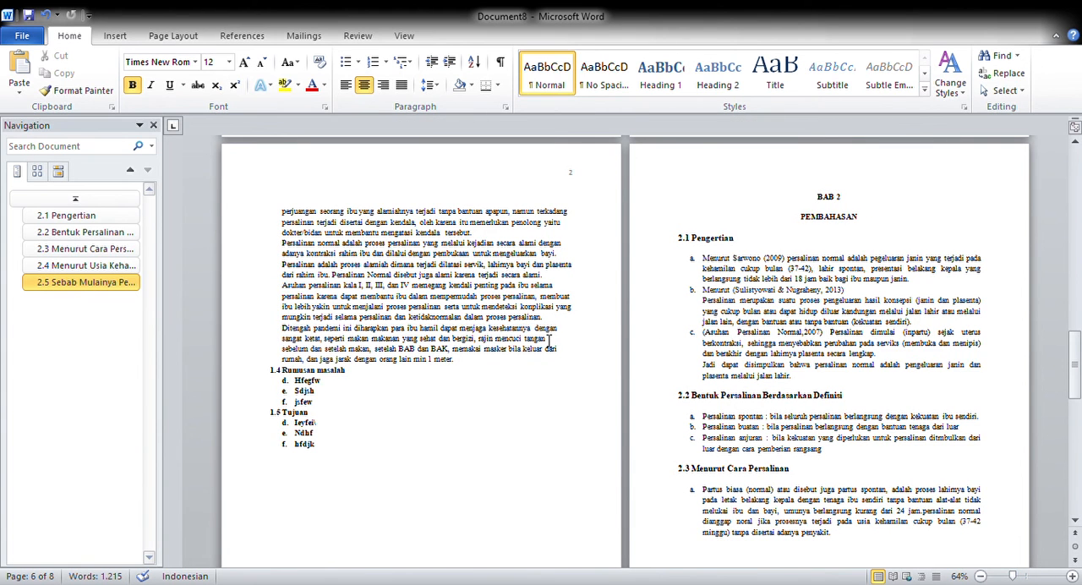